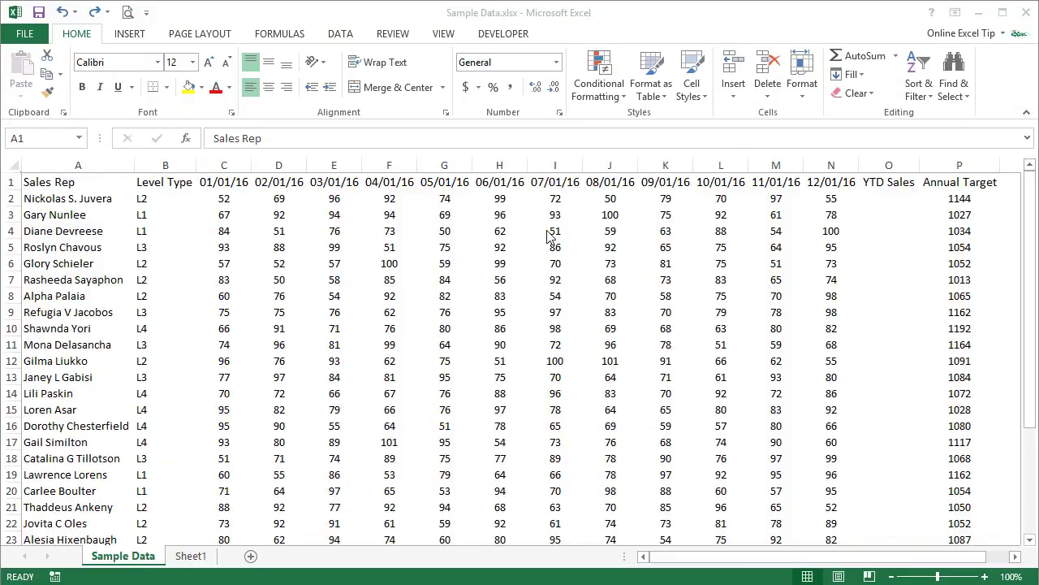
- Give the month headers C1:N1 the custom format mmm'yy, showing Jan'16 through Dec'16
click(222, 187)
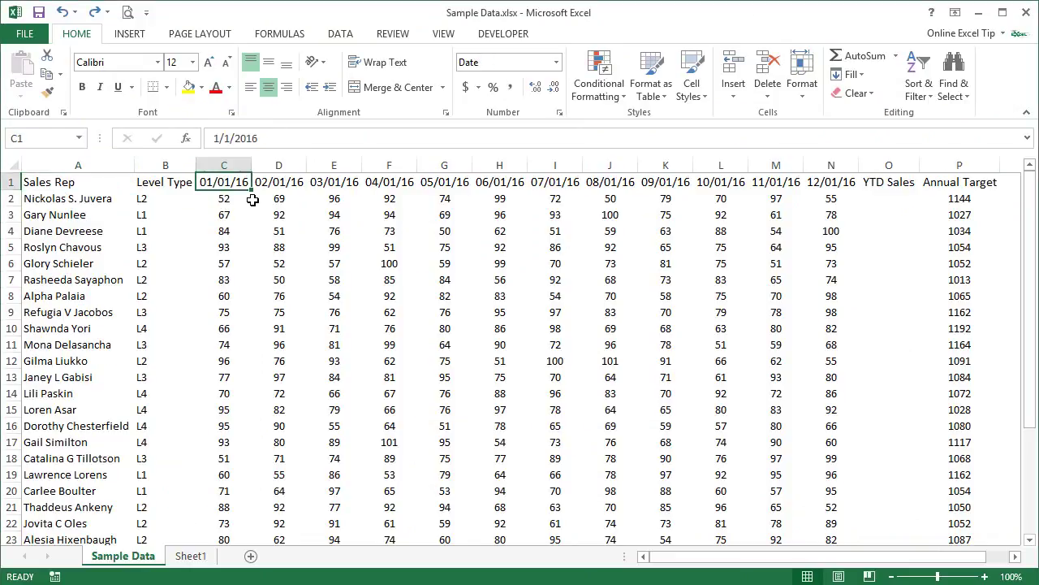
key(shift+Right)
key(shift+Right)
key(shift+Right)
key(shift+Right)
key(shift+Right)
key(shift+Right)
key(shift+Right)
key(shift+Right)
key(shift+Right)
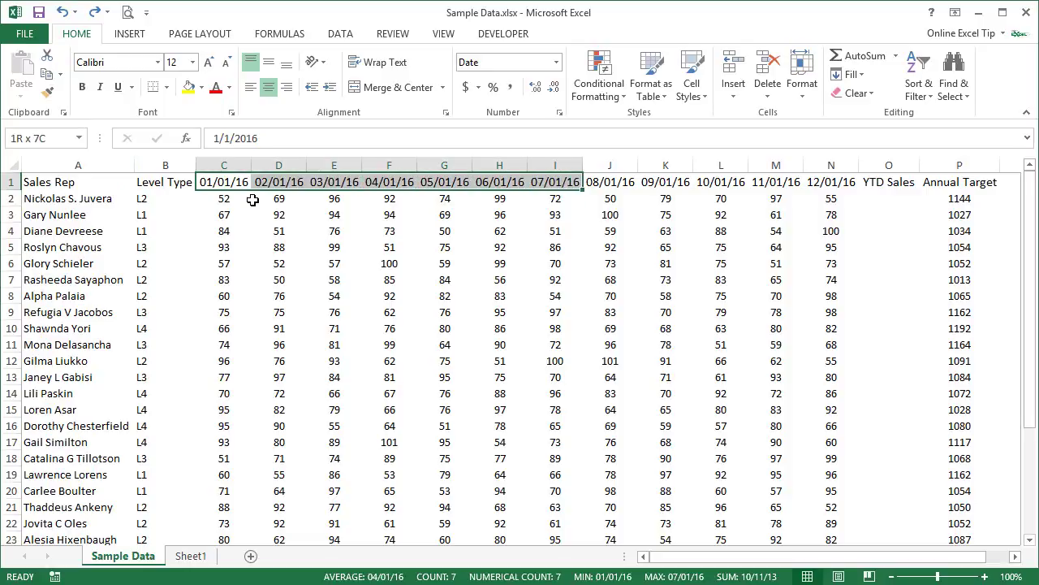
key(shift+Right)
key(shift+Right)
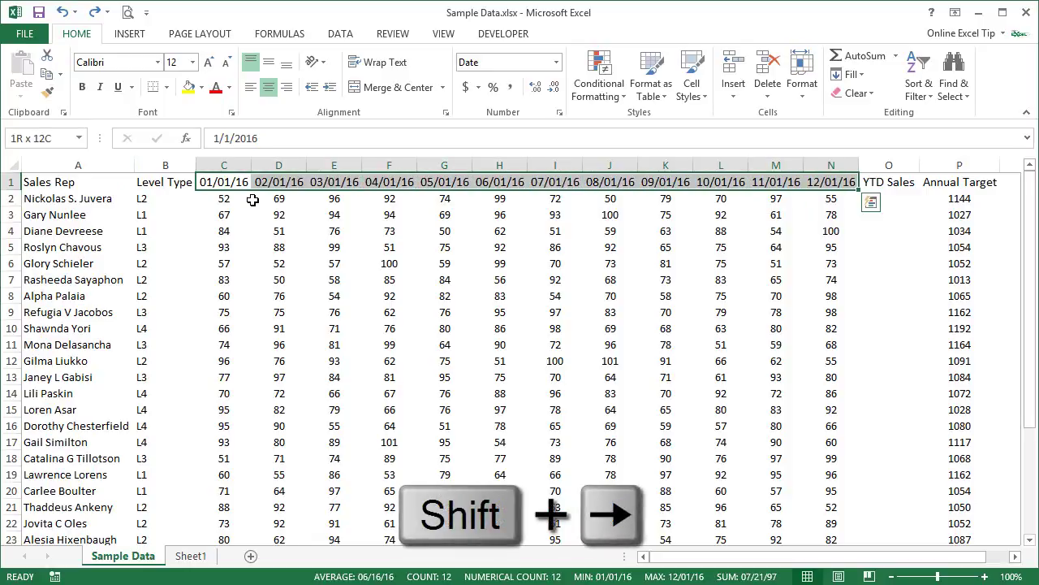
key(ctrl+1)
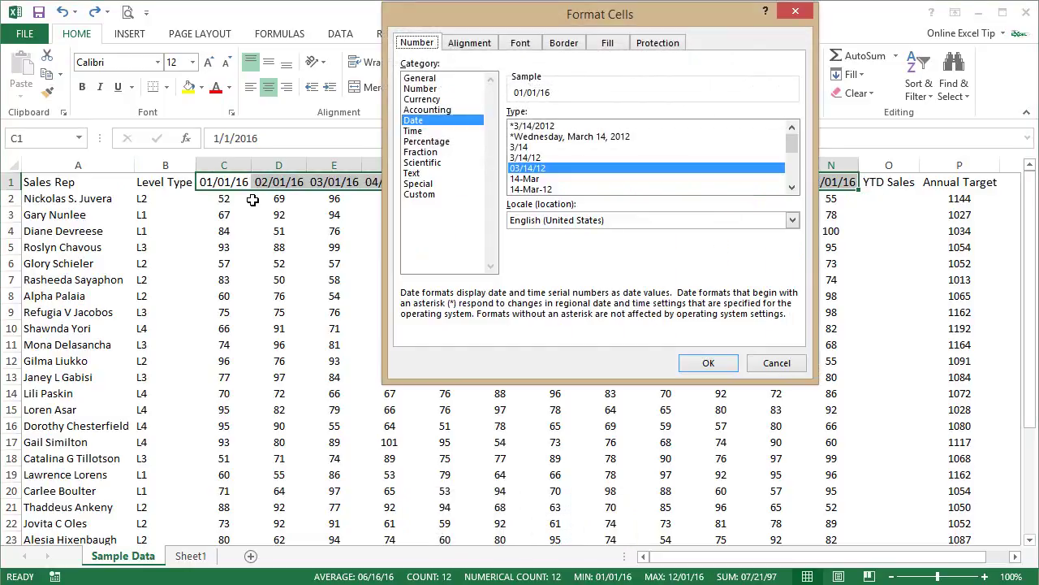
click(422, 195)
drag(568, 127, 492, 121)
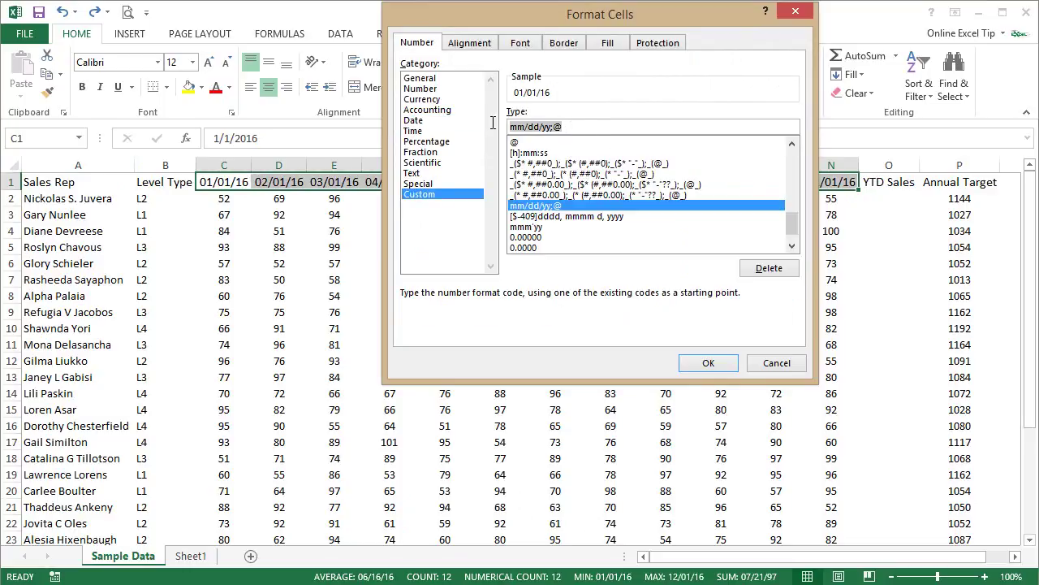
text(mm)
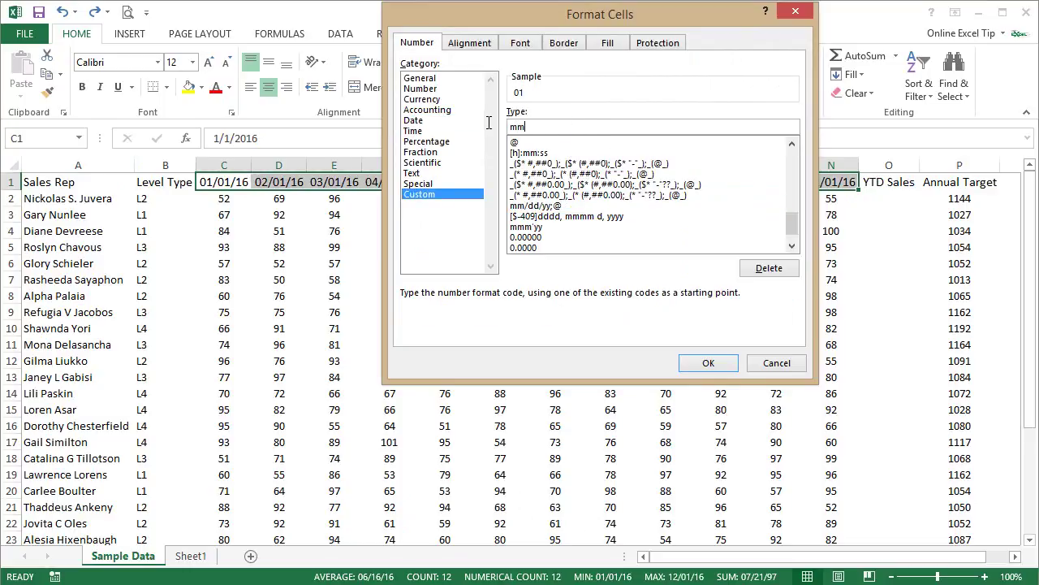
text(m'yy)
click(711, 362)
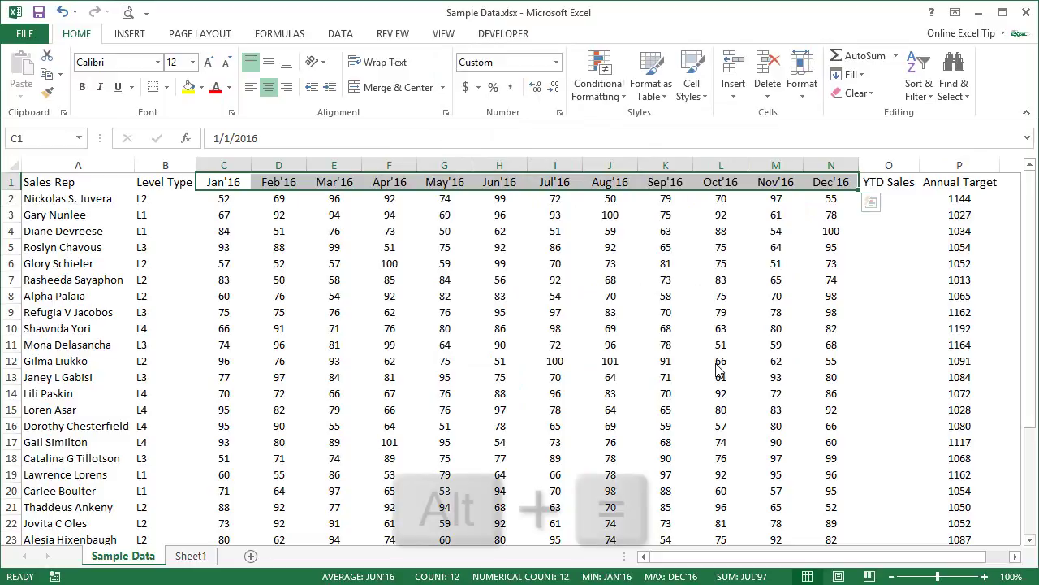
- Put =SUM(C2:N2) in O2 as the first rep's YTD Sales total of 906
key(alt+equal)
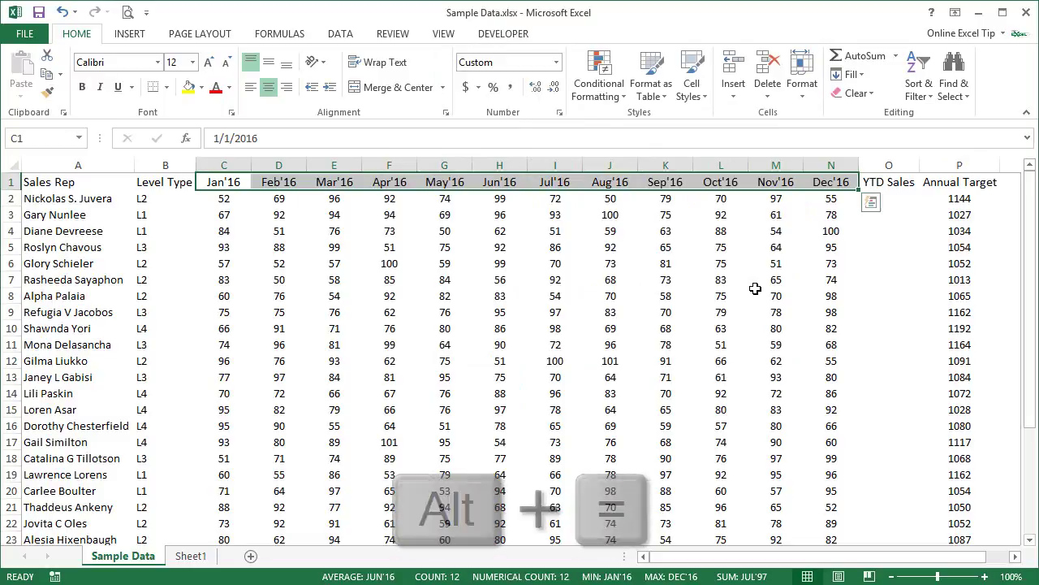
click(784, 250)
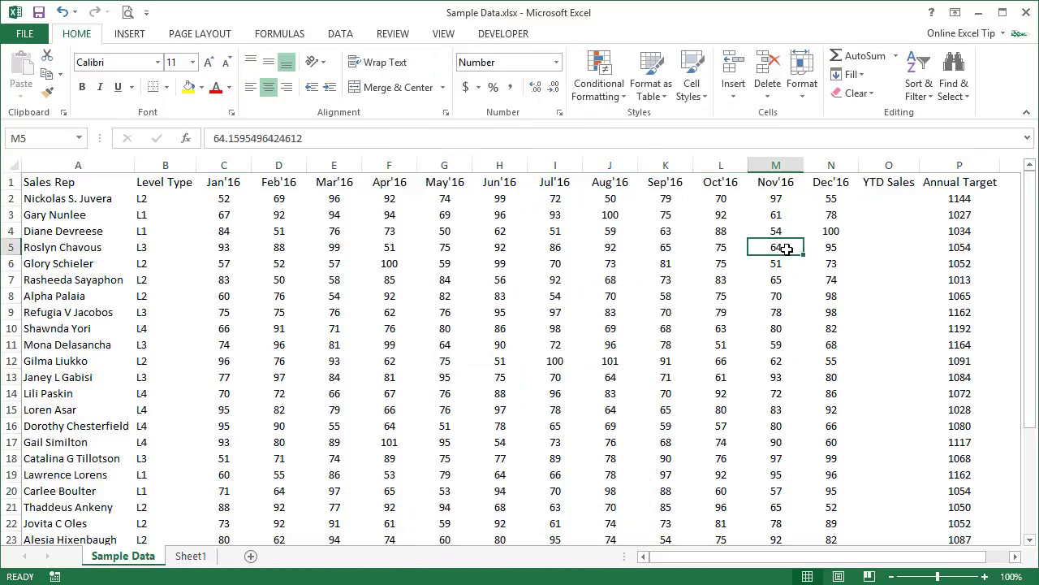
click(879, 200)
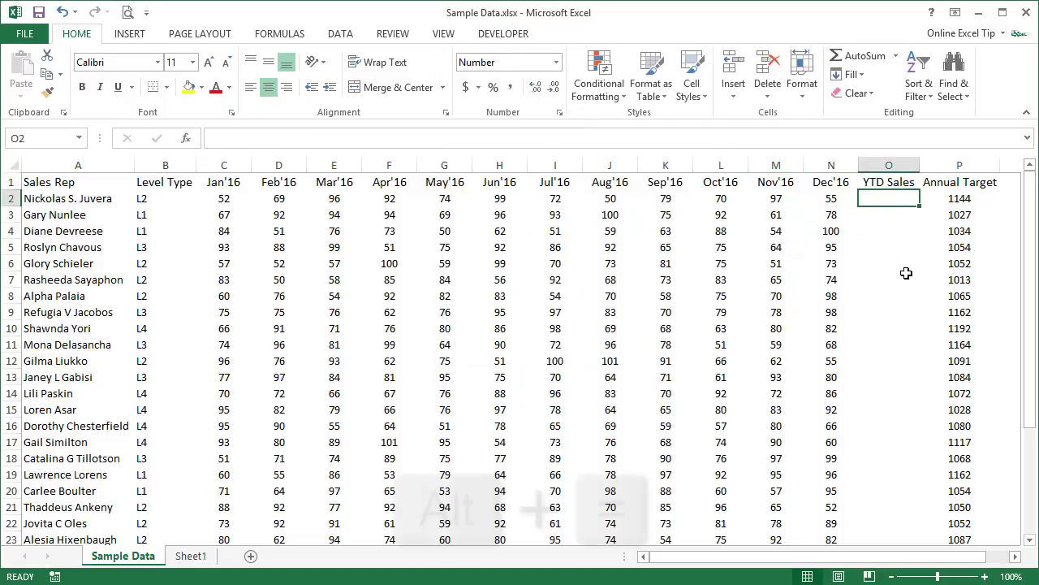
key(alt+equal)
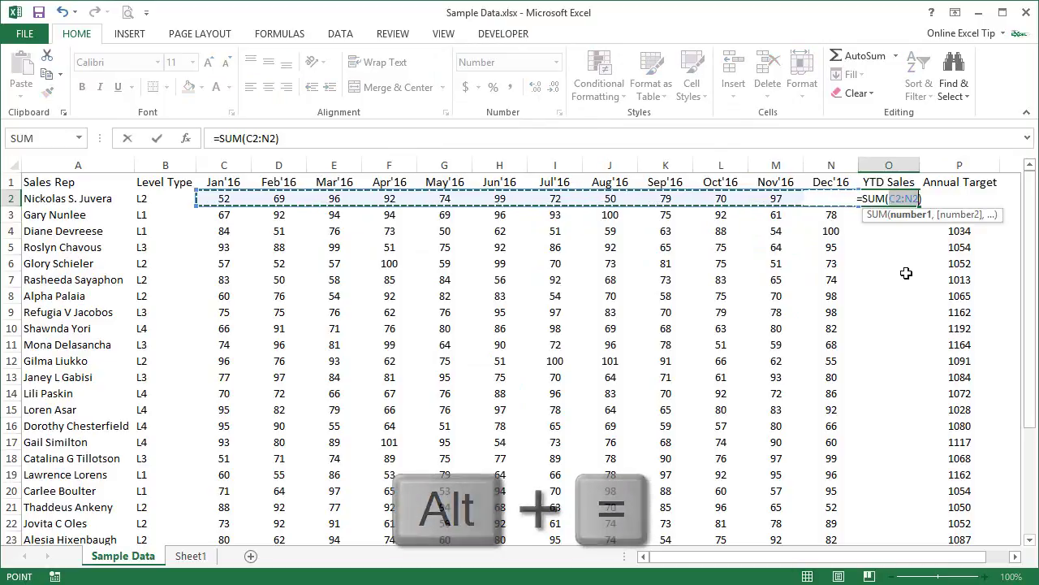
key(Return)
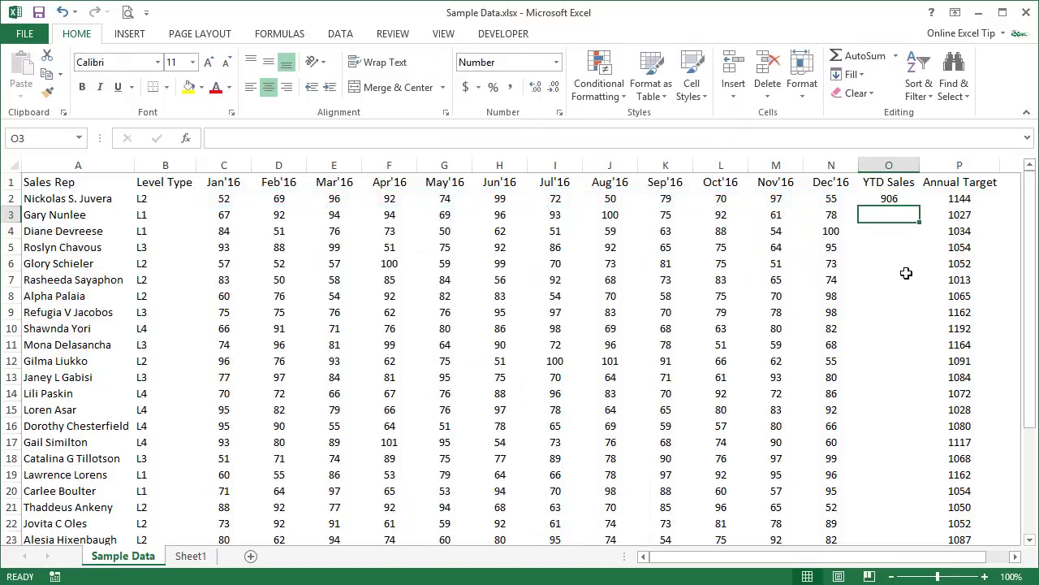
key(Left)
key(ctrl+Down)
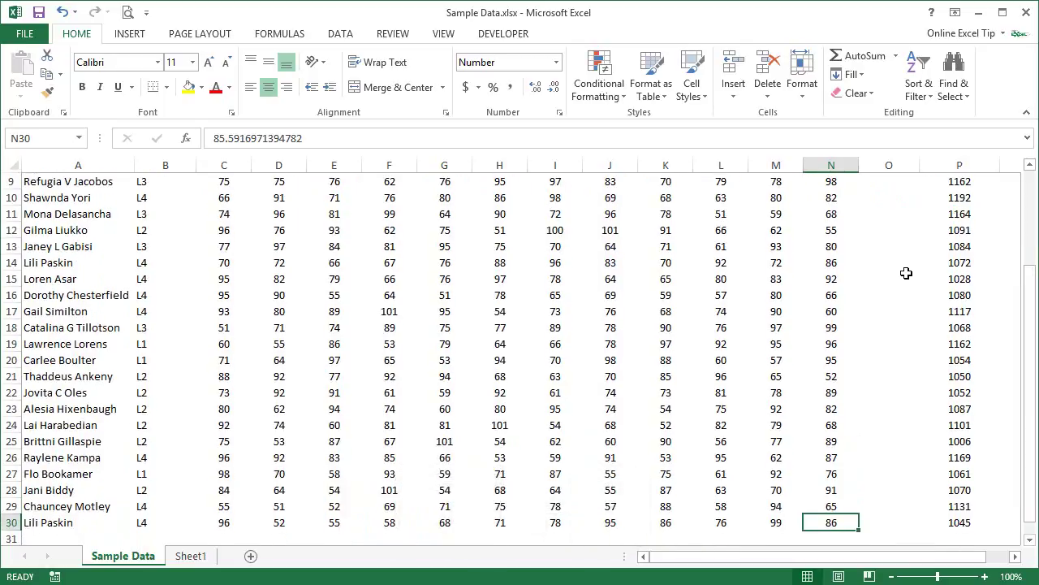
- Fill the SUM formula down O2:O30 so every rep gets a YTD Sales total
key(Right)
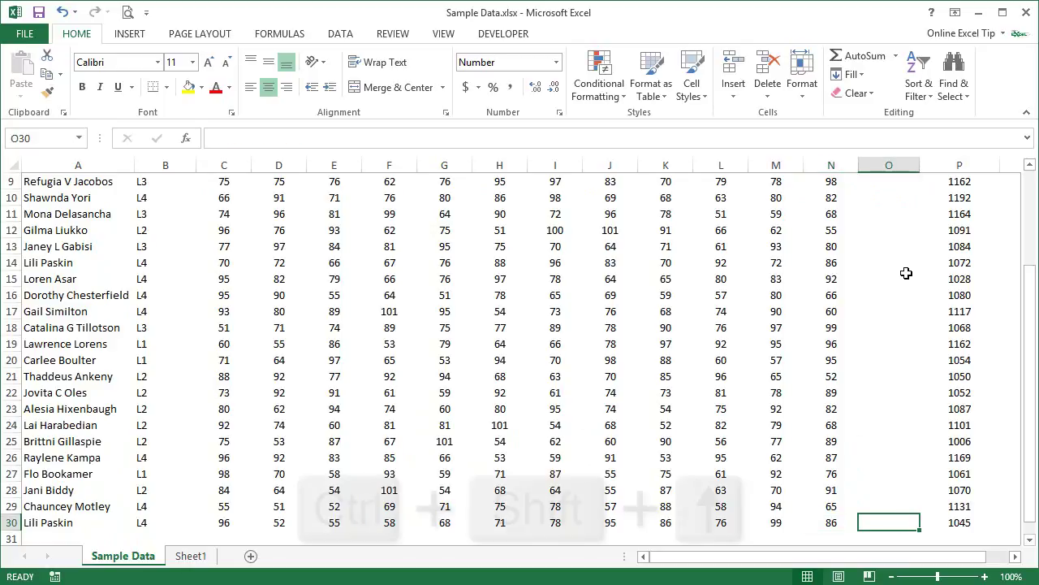
key(ctrl+shift+Up)
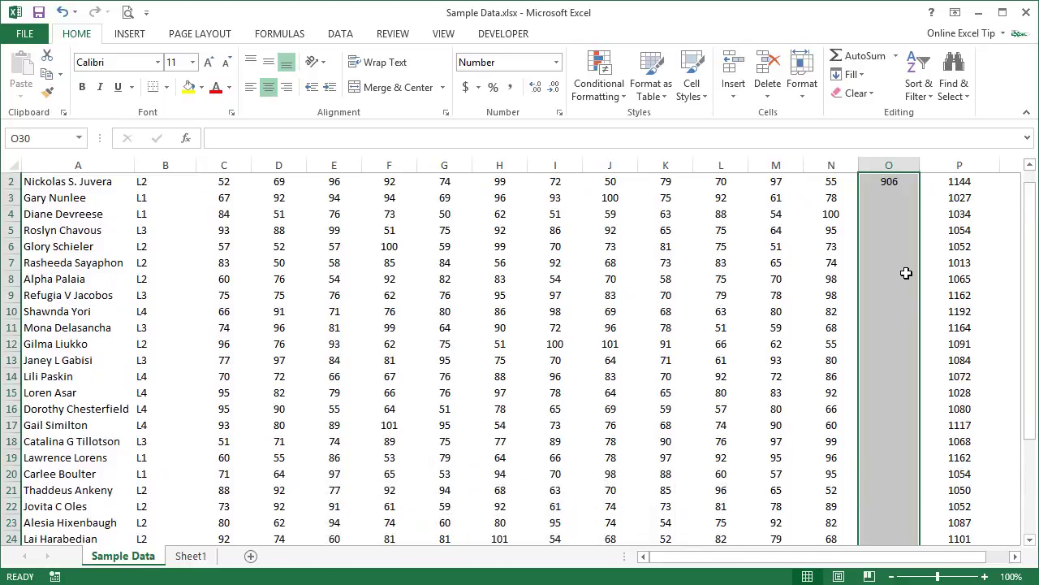
key(ctrl+d)
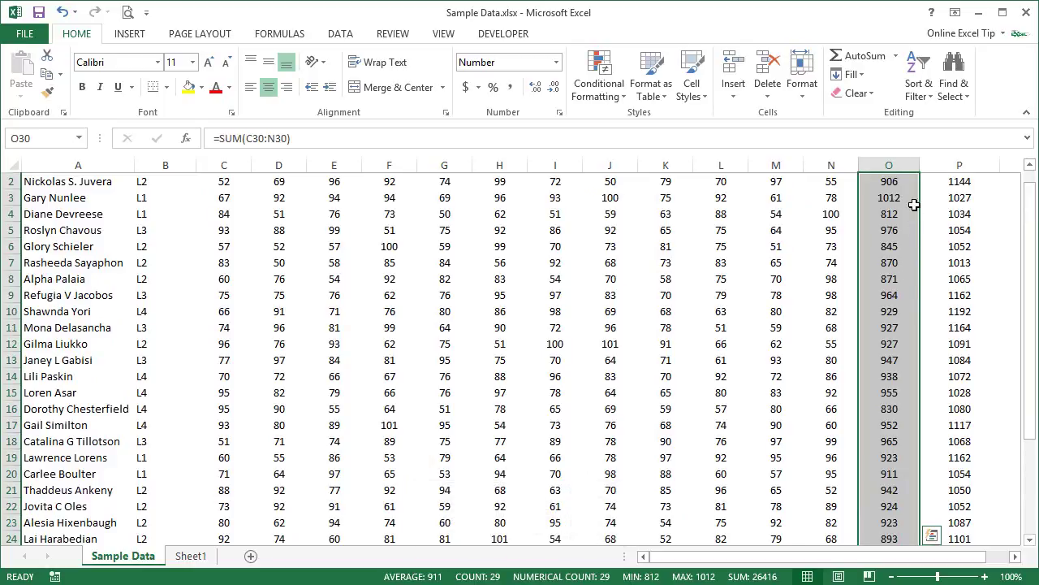
scroll(915, 249, down, 1)
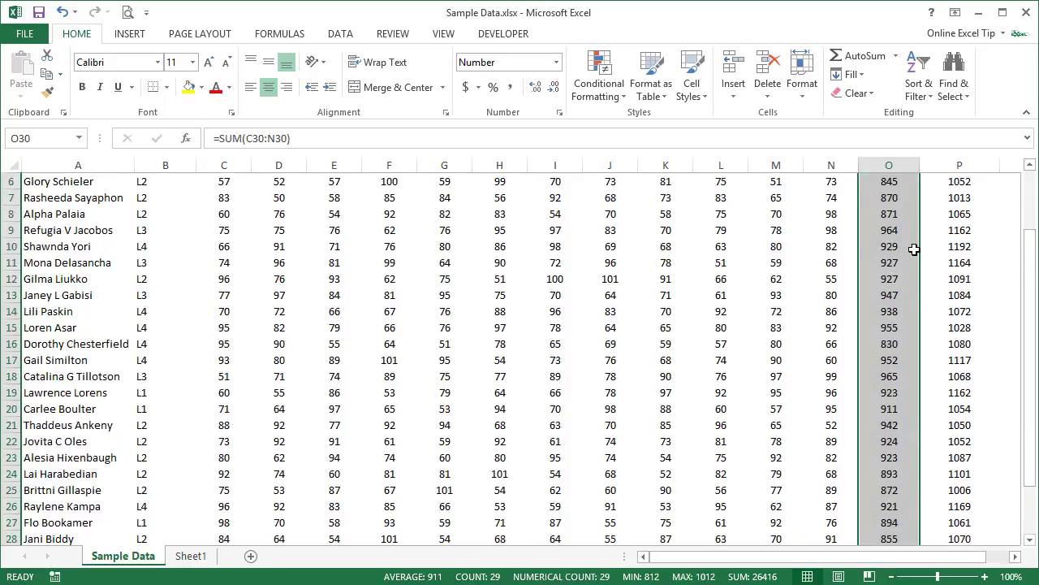
scroll(912, 248, down, 2)
click(237, 487)
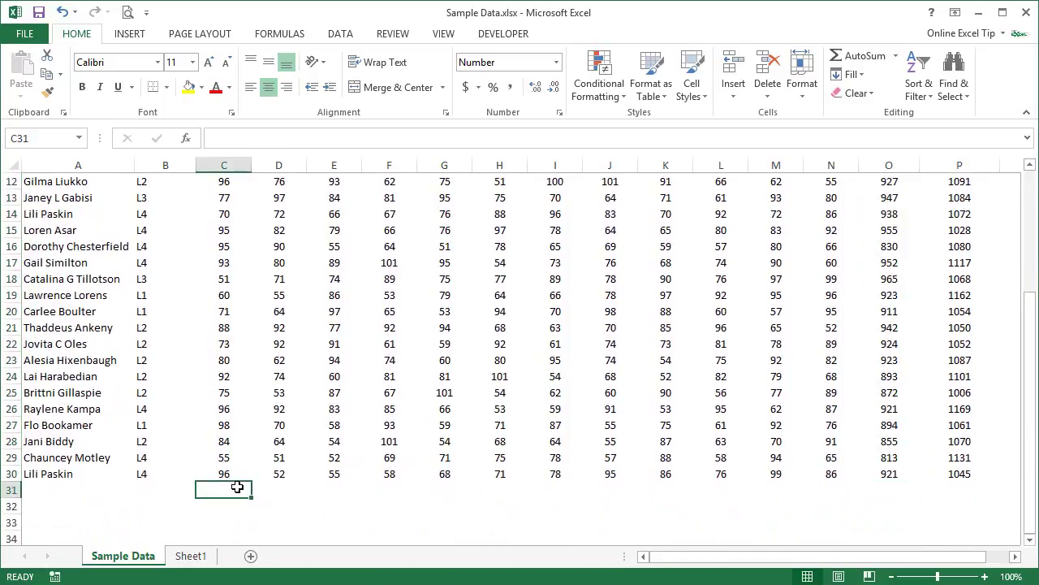
- Sum C2:C30 in C31 and fill the total right through P31 for each column
key(alt+equal)
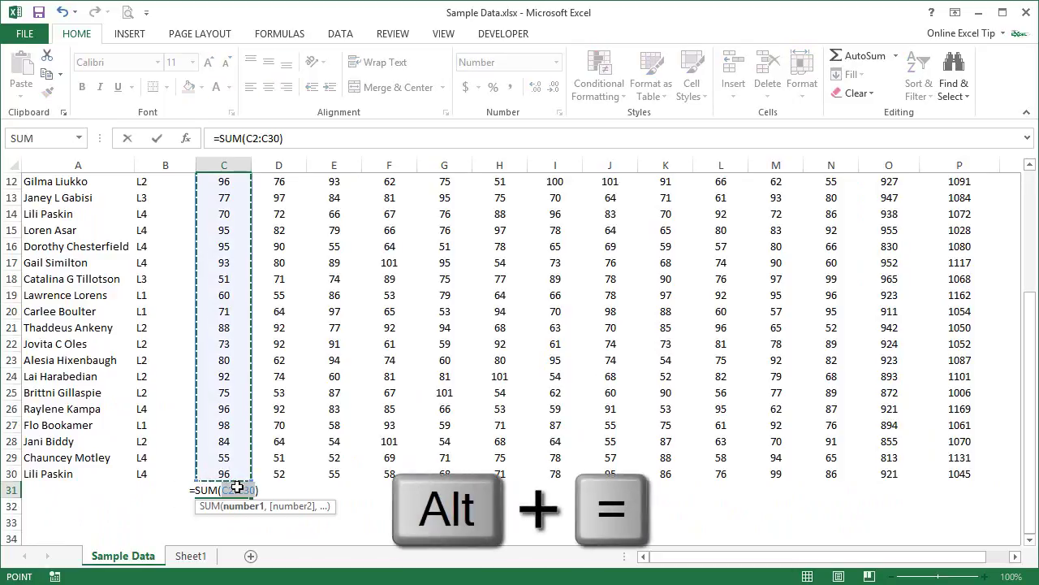
key(Return)
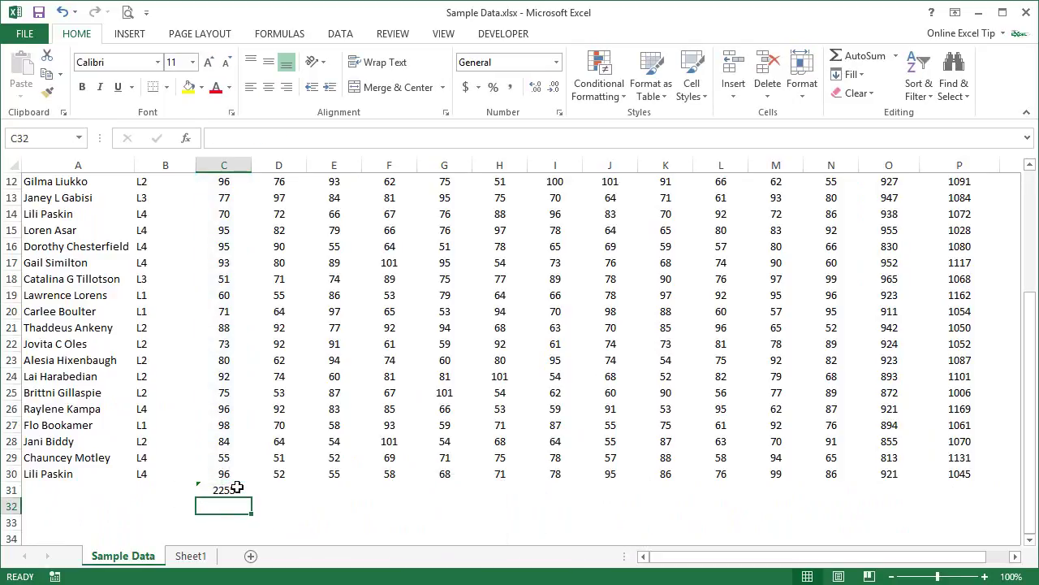
click(237, 488)
key(shift+Right)
key(shift+Right)
key(shift+Right)
key(shift+Right)
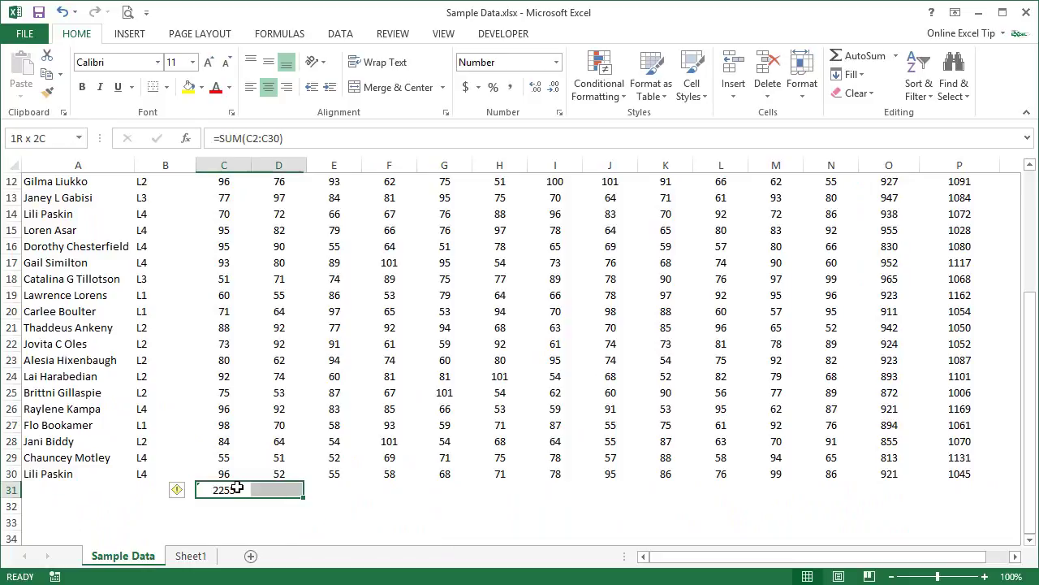
key(shift+Right)
key(shift+Right)
key(shift+Right)
key(shift+Right)
key(shift+Right)
key(shift+Right)
key(shift+Right)
key(shift+Right)
key(shift+Right)
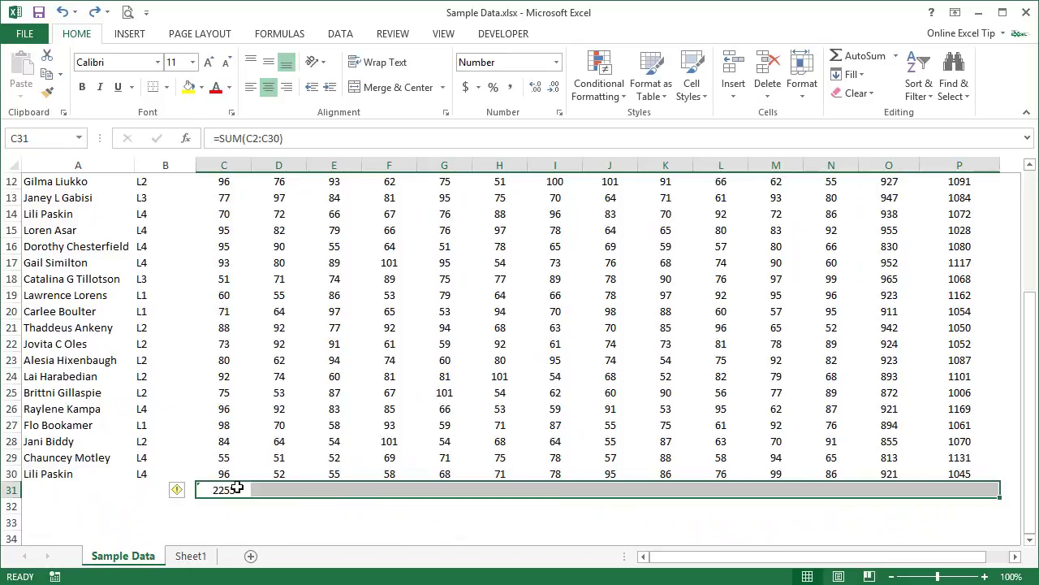
key(ctrl+r)
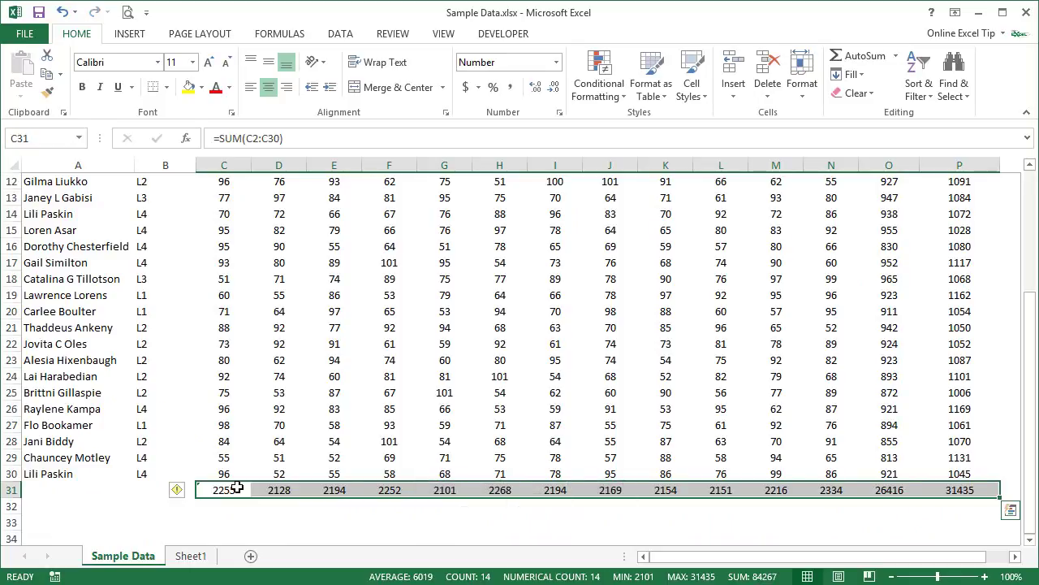
key(Up)
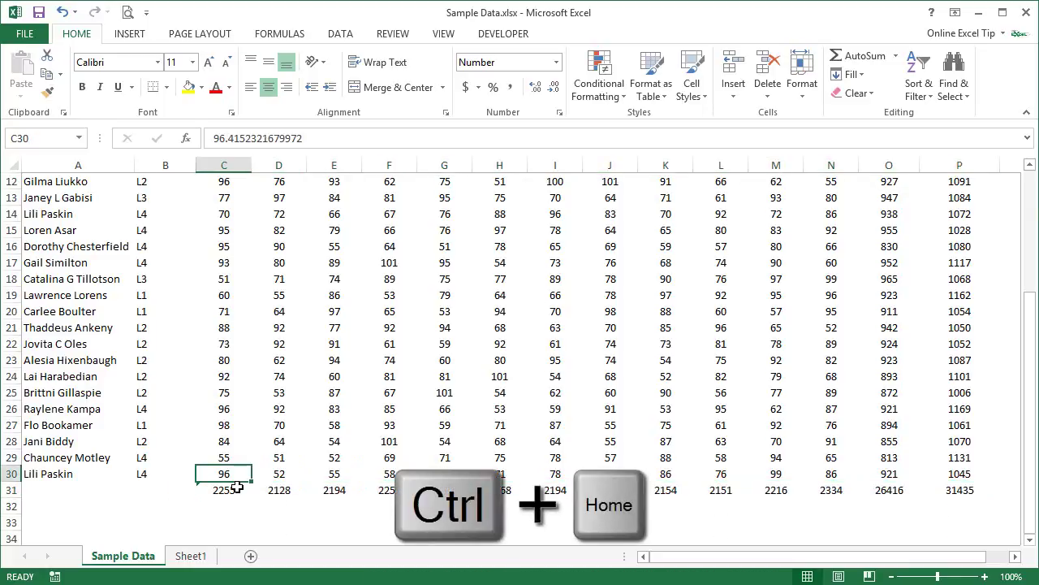
- Select the block C2:P31, covering all rep figures and the totals row
key(ctrl+Home)
key(ctrl+End)
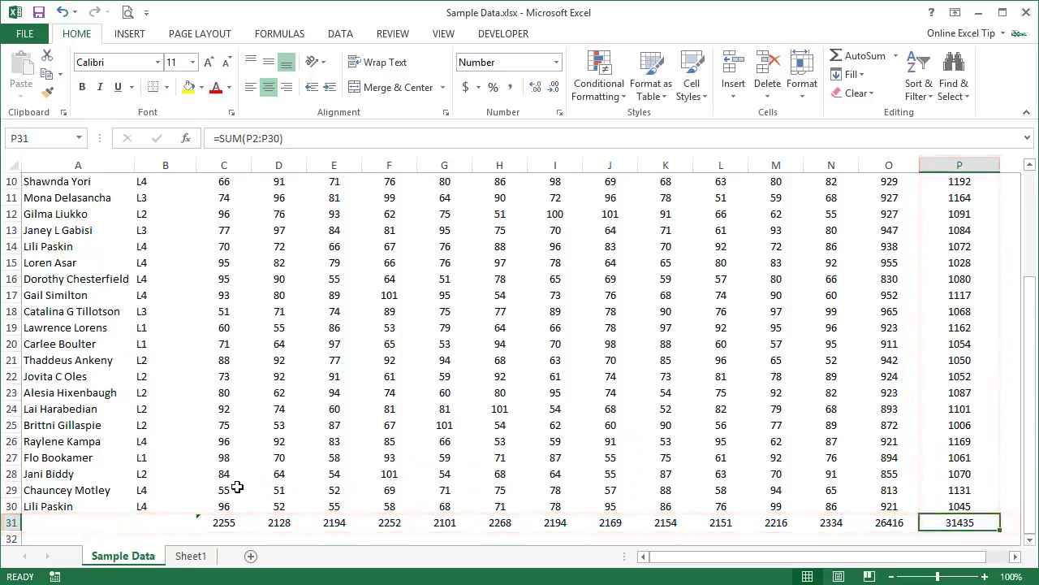
key(ctrl+Home)
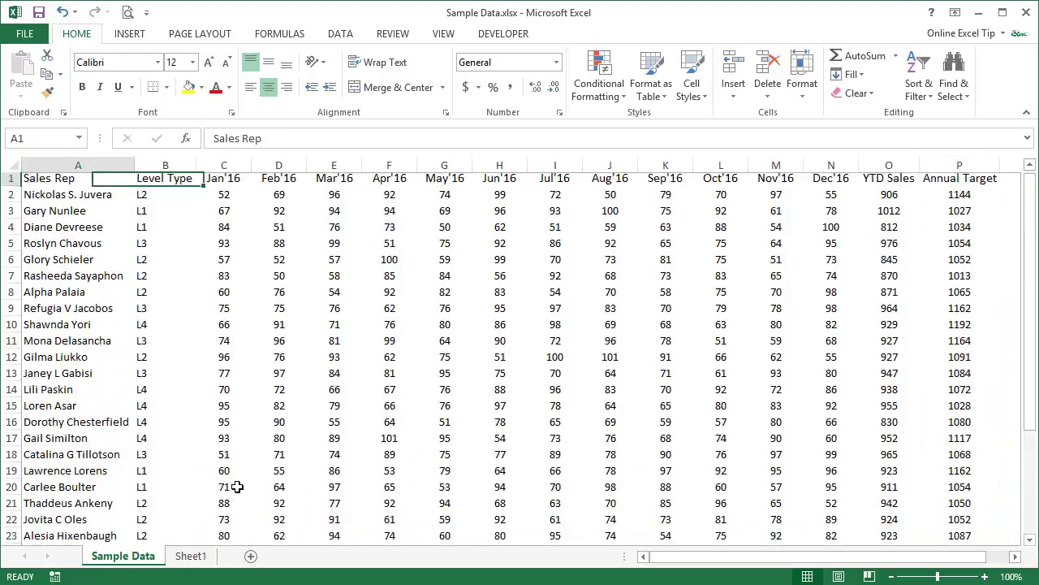
key(Down)
key(Right)
key(Right)
key(ctrl+shift+End)
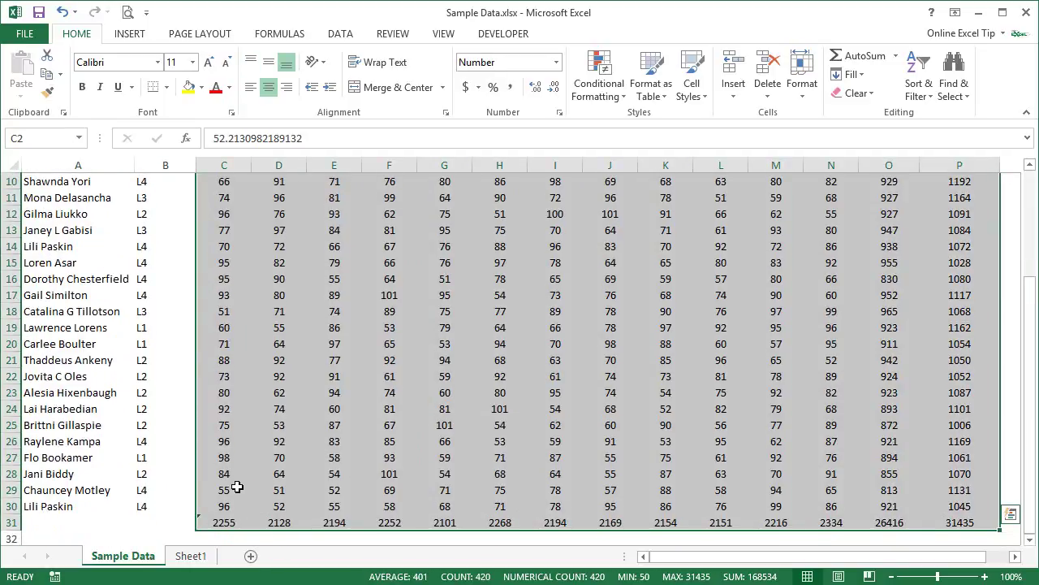
- Format the selected figures as Currency and hide rows 5 to 7
key(ctrl+shift+4)
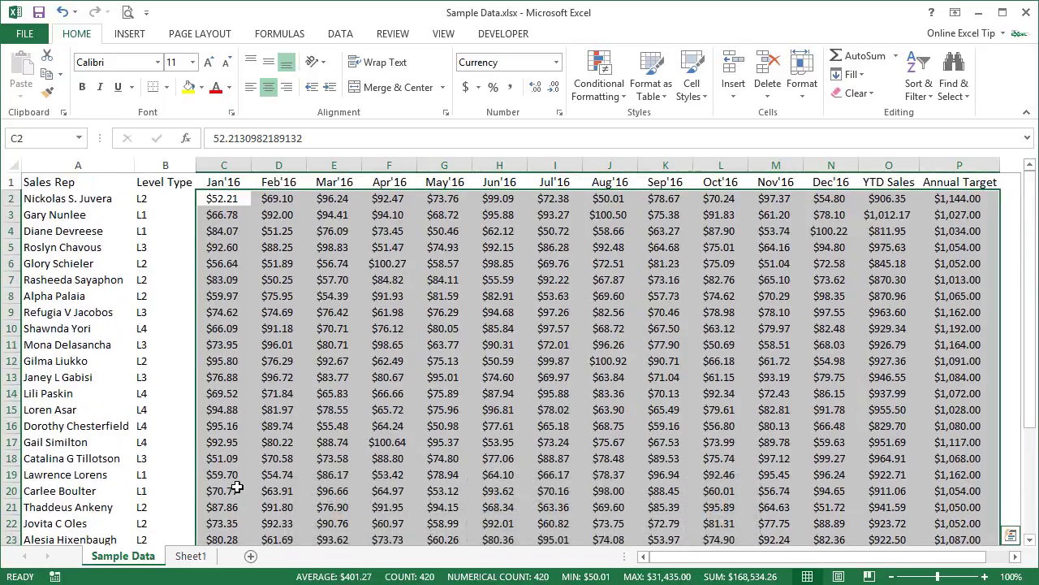
key(Left)
key(Left)
key(Down)
key(Down)
key(Down)
key(shift+Down)
key(shift+Down)
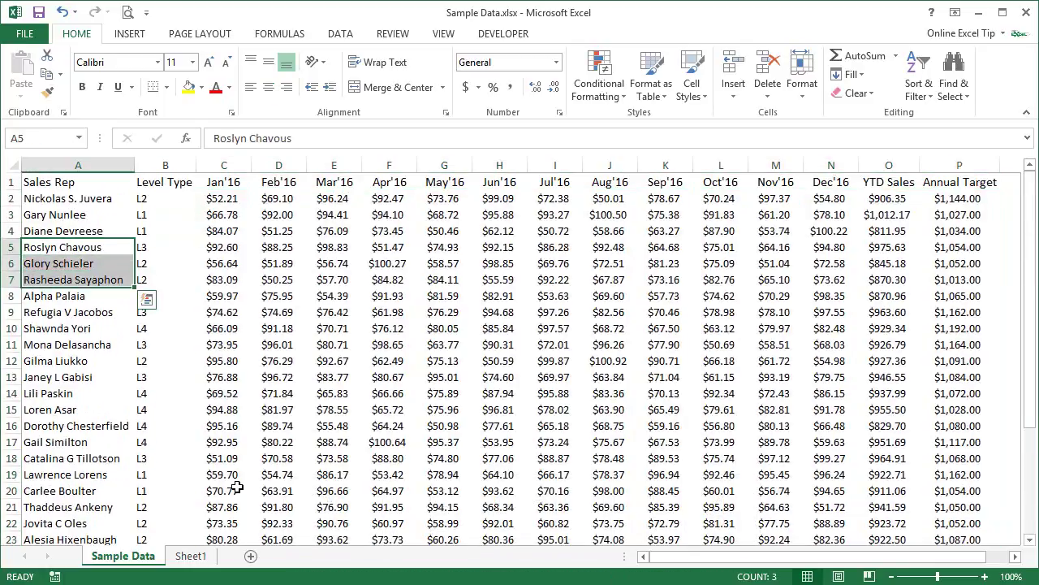
key(ctrl+9)
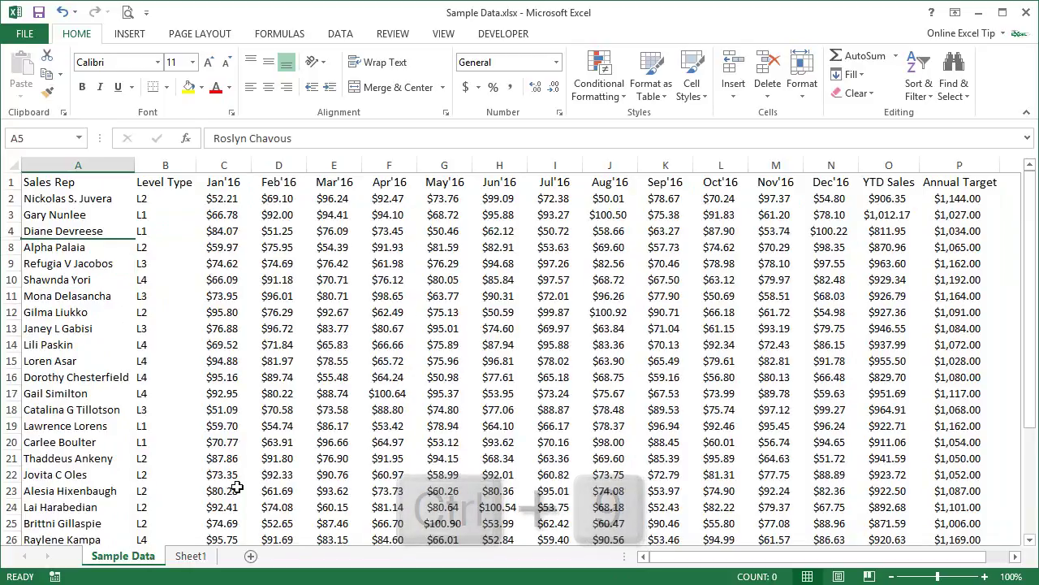
key(Up)
key(Right)
key(Right)
key(Right)
- Hide the Feb'16 and Mar'16 columns D:E
key(shift+Right)
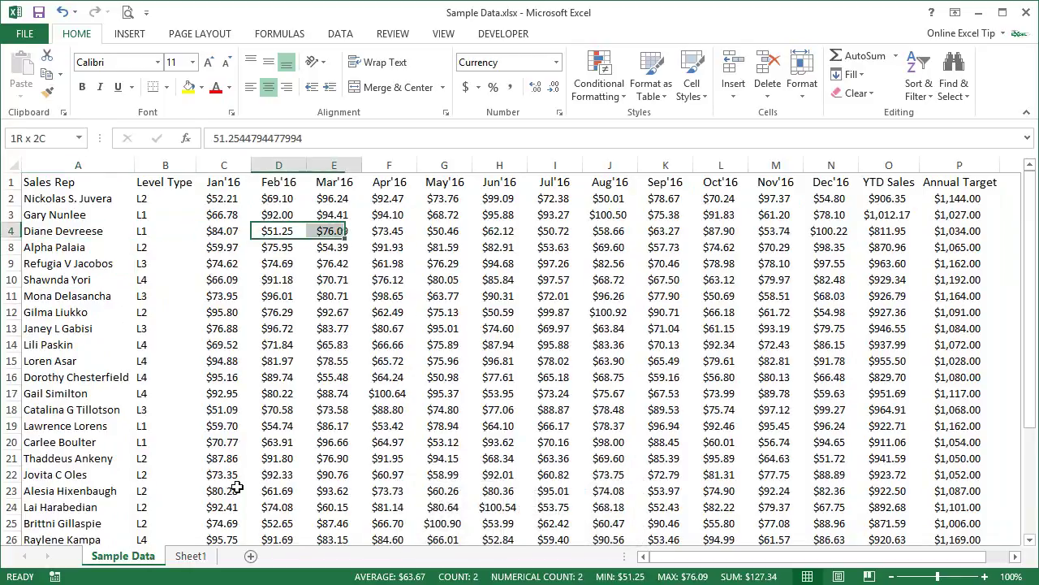
key(ctrl+0)
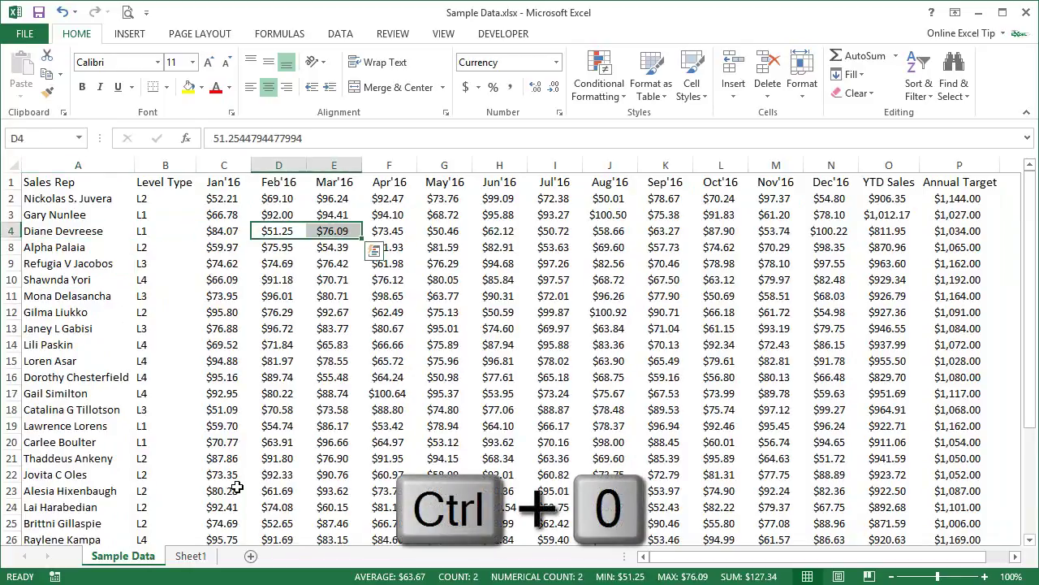
key(Left)
key(Down)
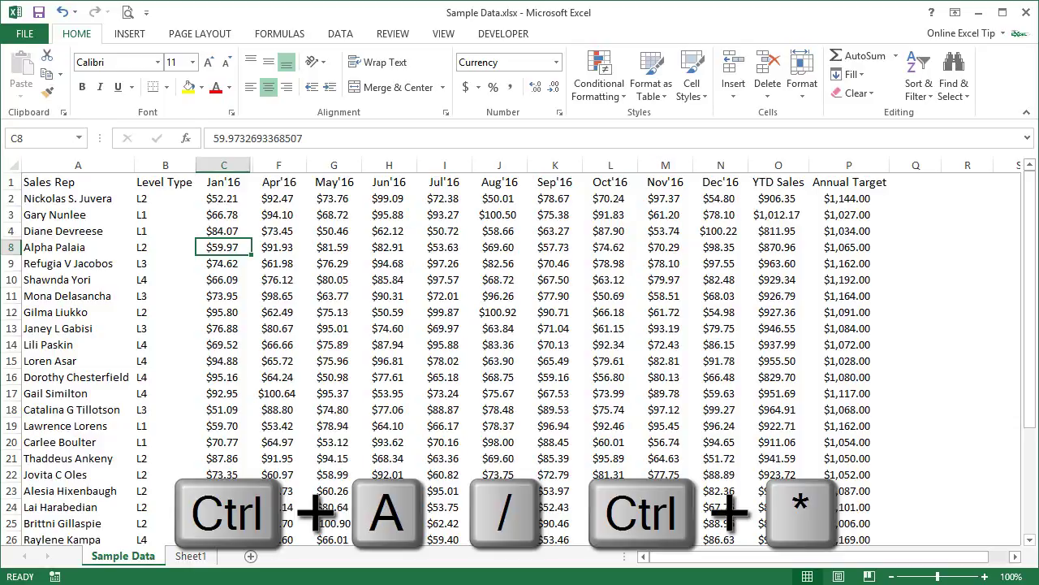
- Copy only the visible cells of the sales table, then switch to Sheet1
key(ctrl+a)
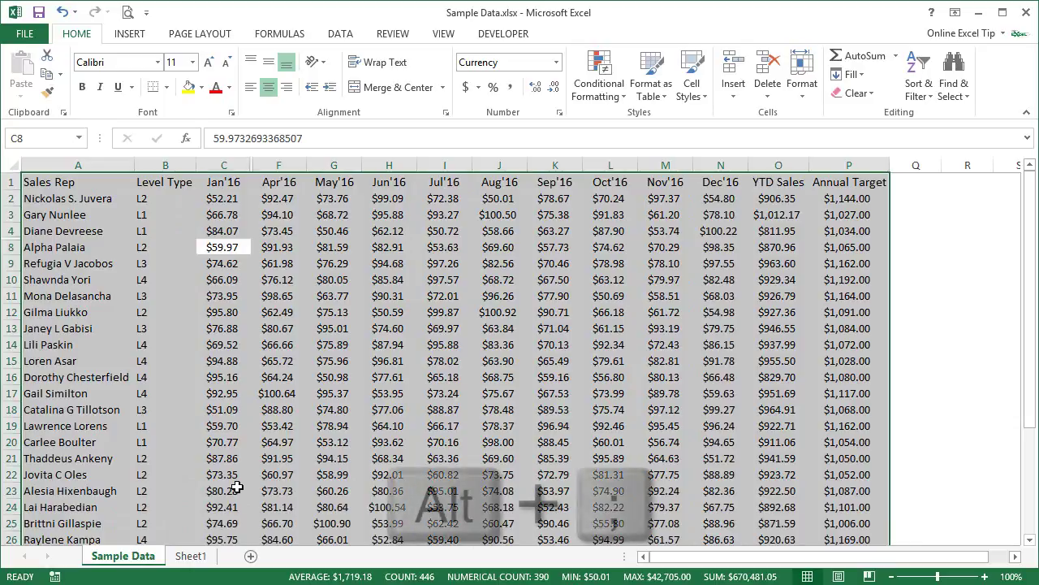
key(alt+semicolon)
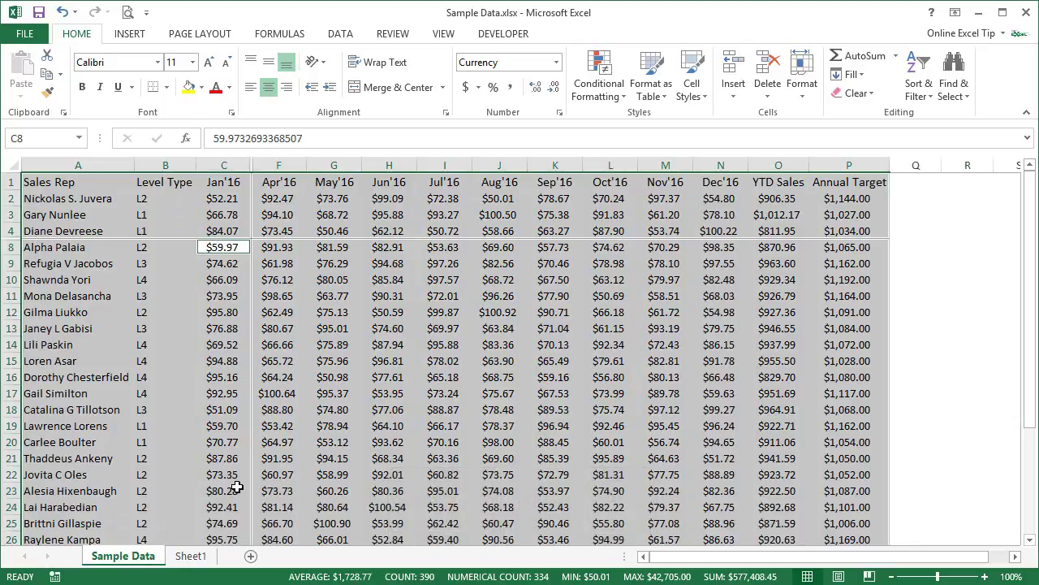
key(ctrl+c)
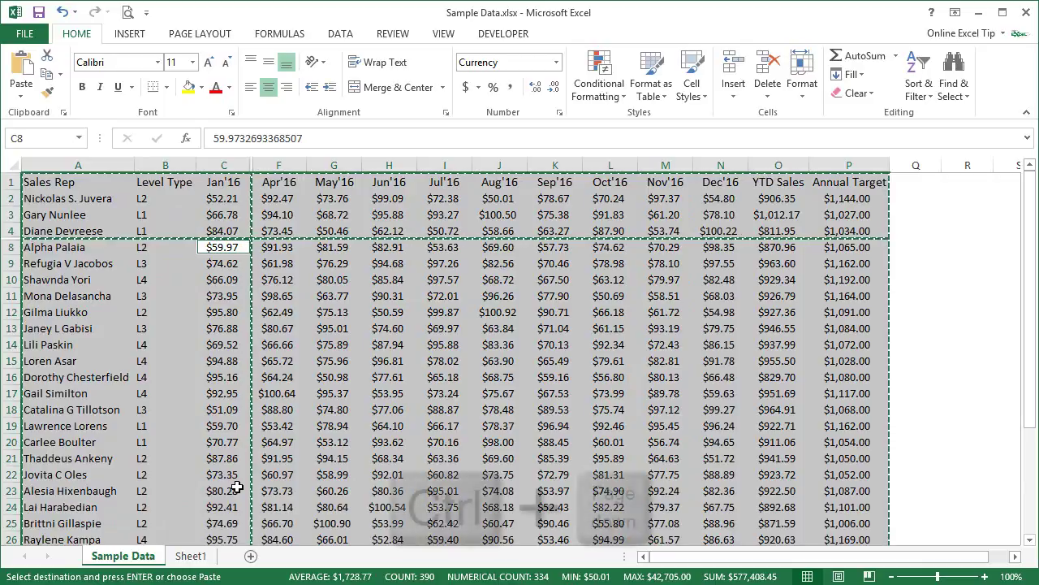
key(ctrl+Page_Down)
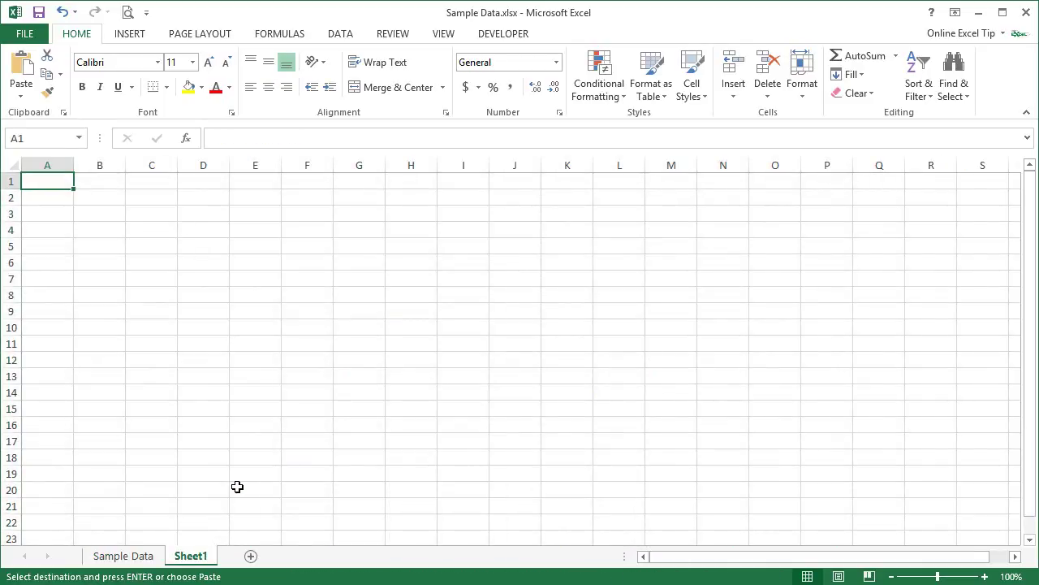
- Paste the copied visible sales data at A1 of Sheet1 and return to Sample Data
key(ctrl+v)
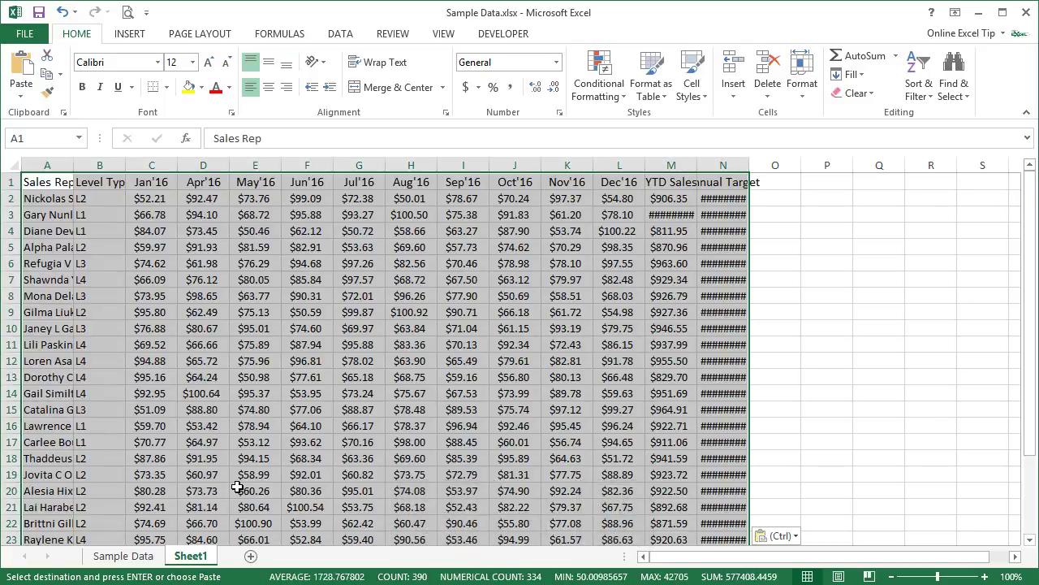
key(ctrl+Page_Up)
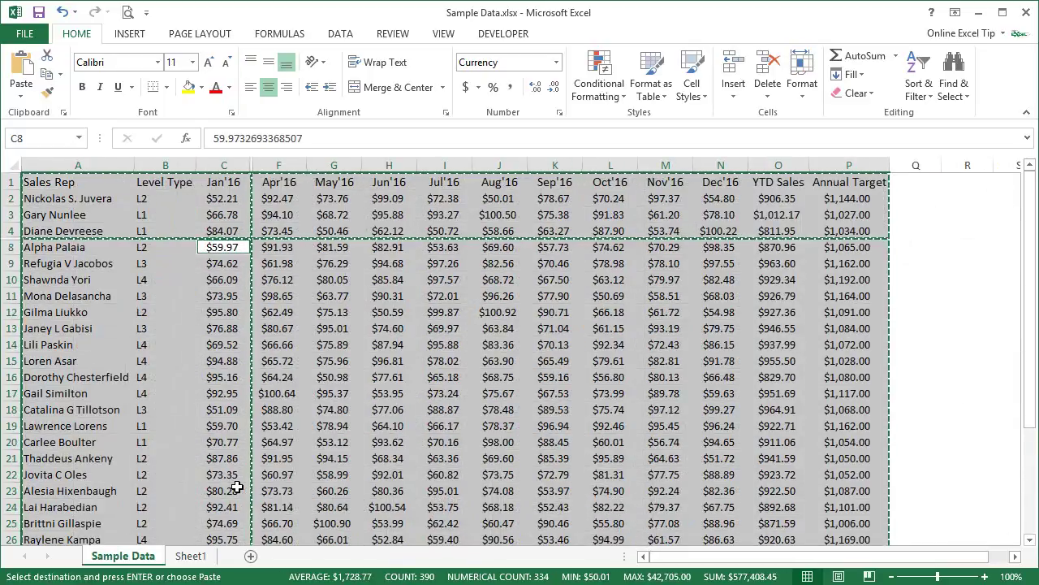
- Add filter dropdowns to the sales table's header row
click(73, 209)
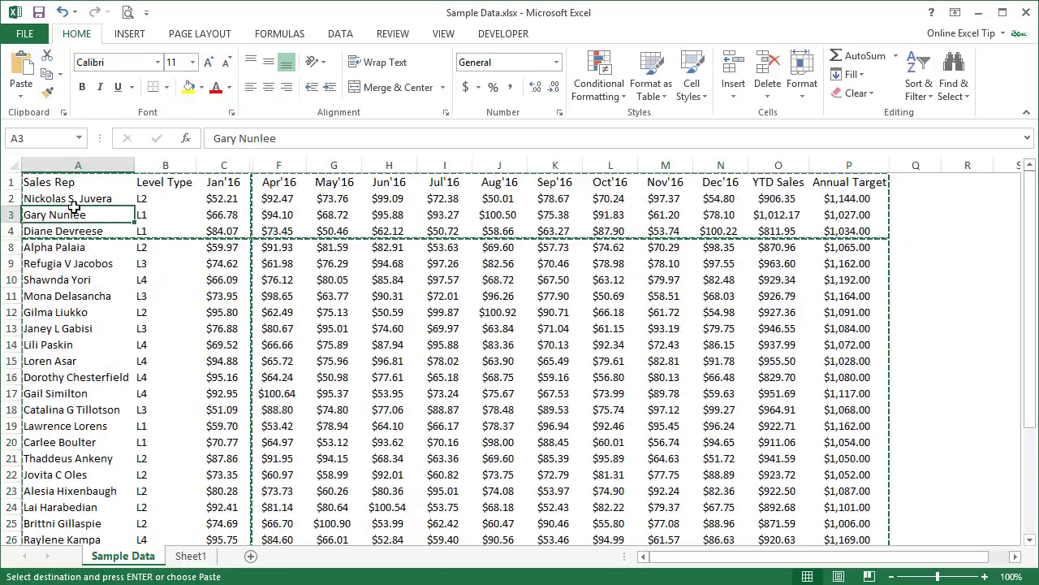
key(Escape)
key(ctrl+shift+l)
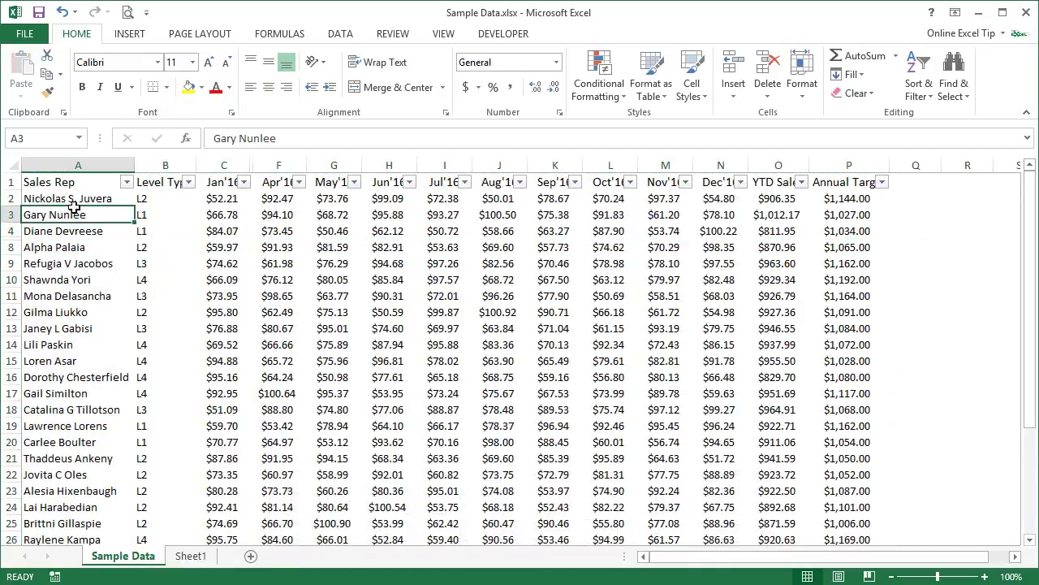
key(Up)
key(Up)
key(Right)
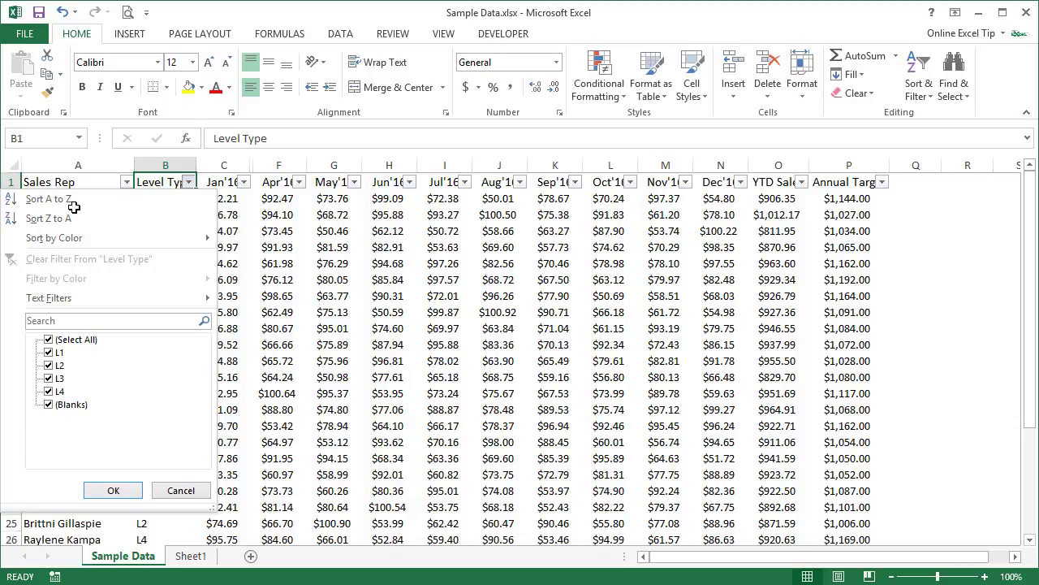
key(Escape)
- Change the figures C2:P31 from Currency to General format
key(Down)
key(Right)
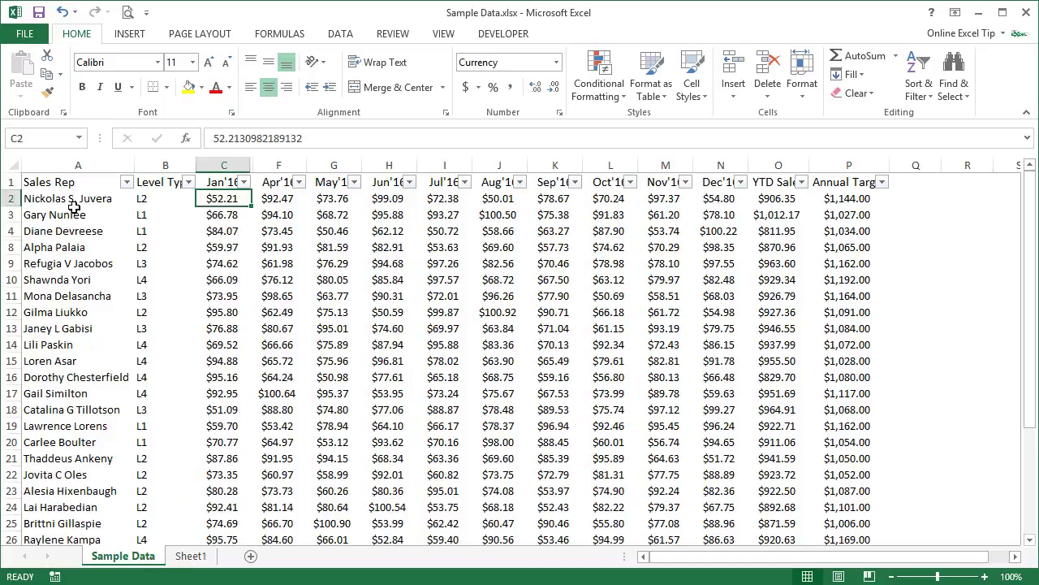
key(ctrl+shift+End)
key(ctrl+shift+asciitilde)
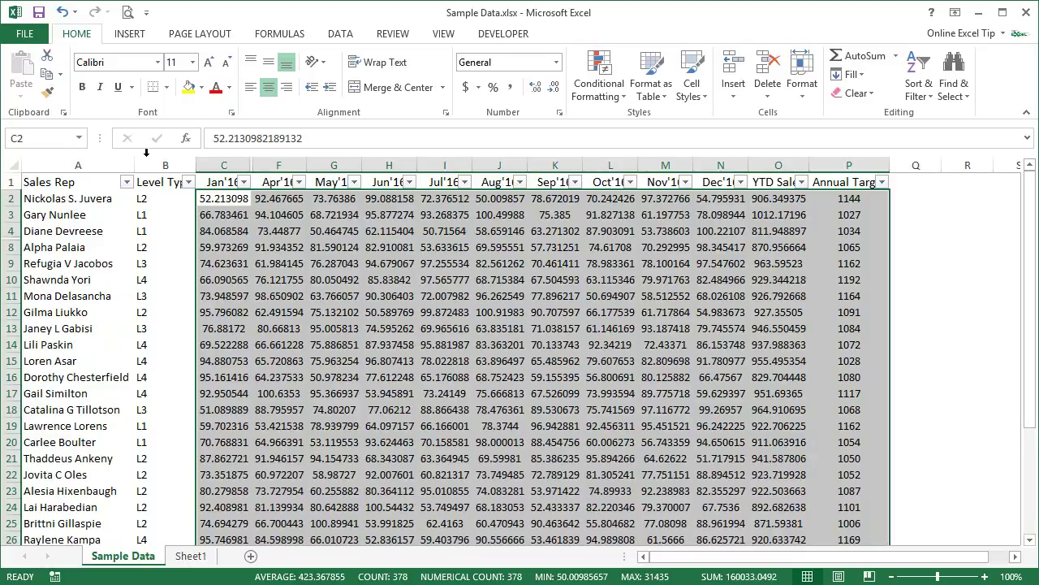
- Delete the Level Type column, shifting Jan'16 into column B
click(149, 182)
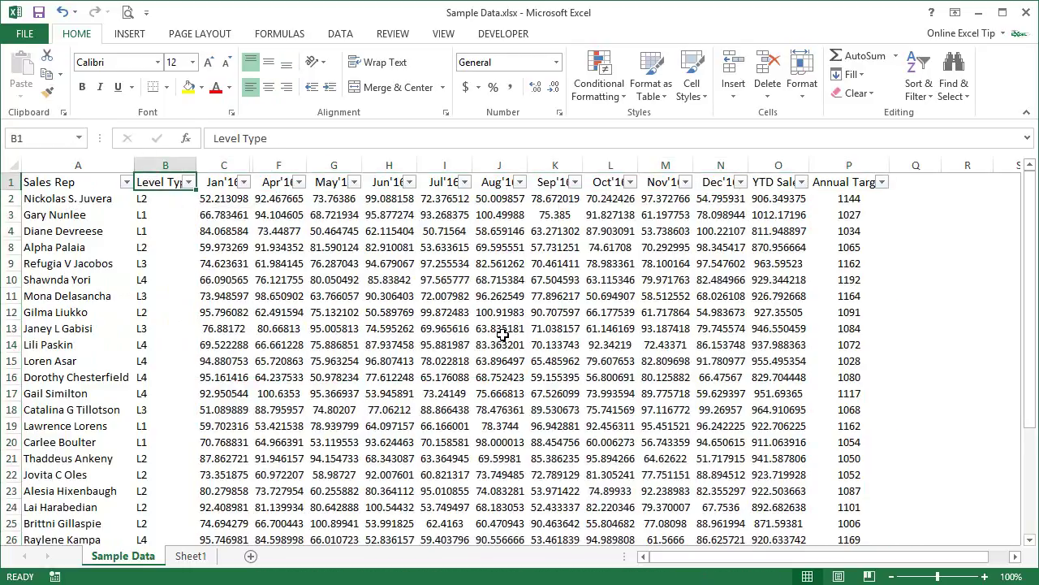
key(ctrl+space)
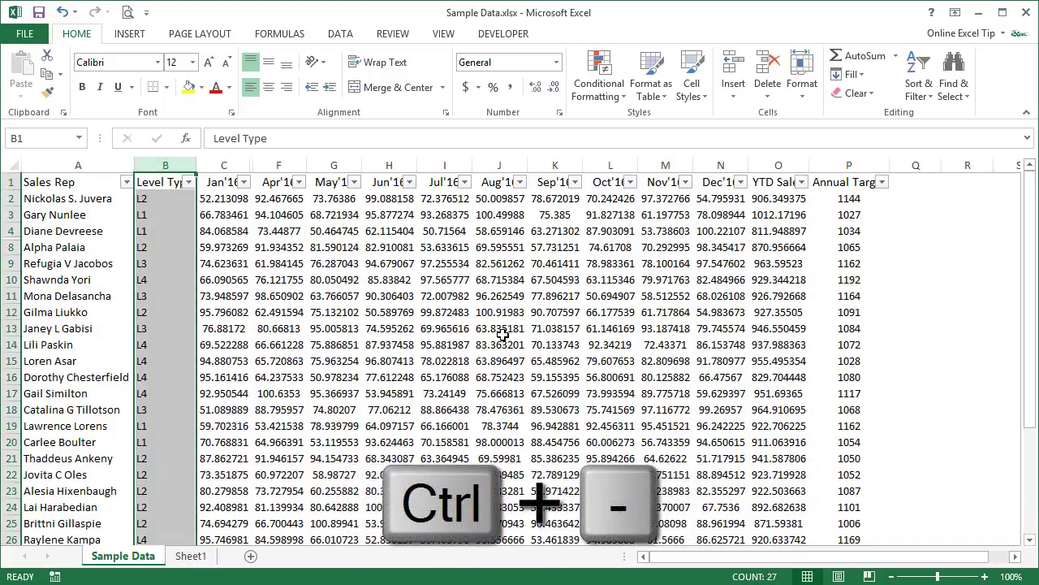
key(ctrl+minus)
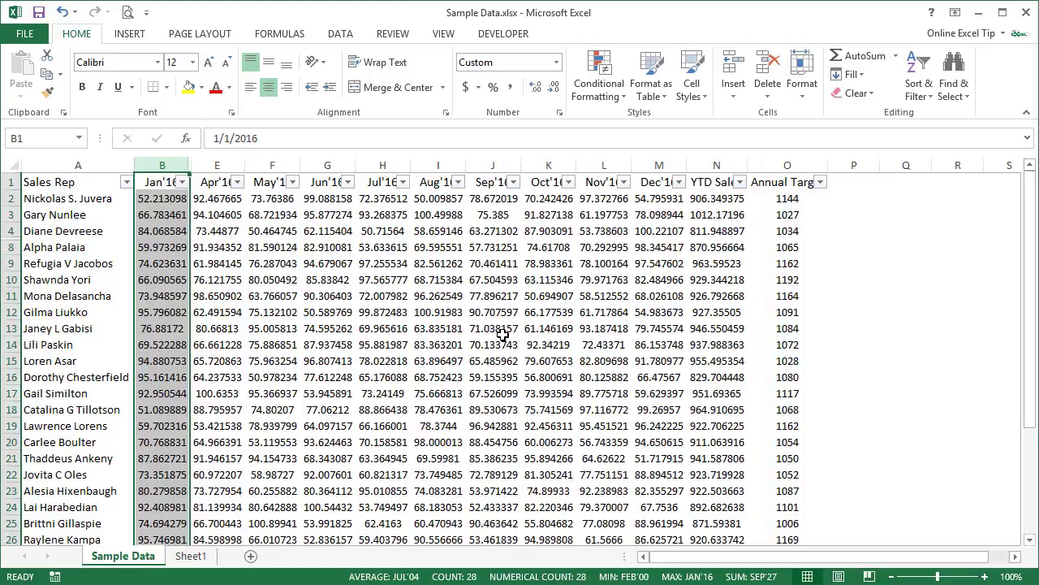
- Insert a blank row at row 14 of the sales table
click(108, 343)
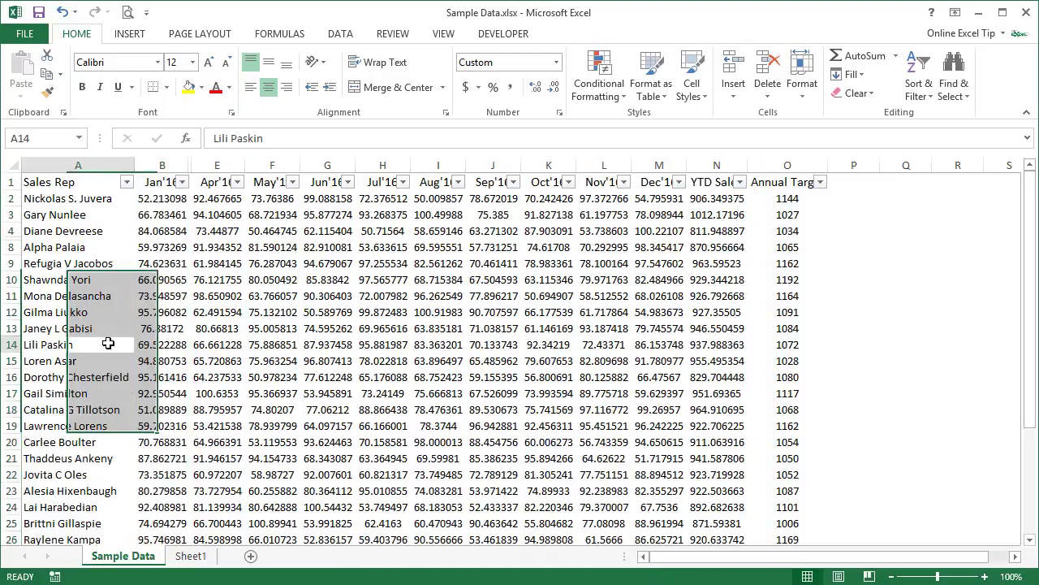
key(shift+space)
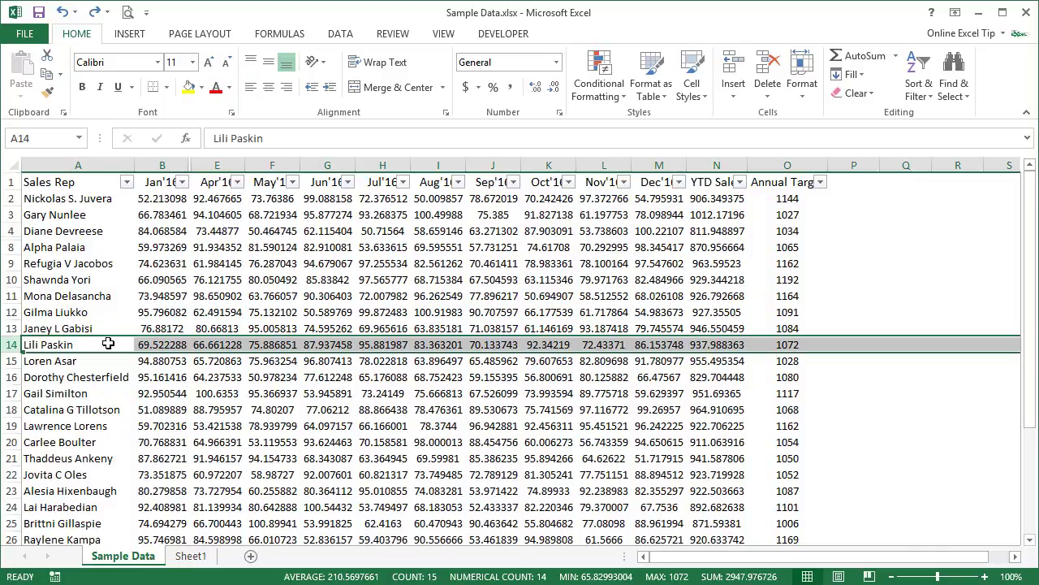
key(ctrl+shift+plus)
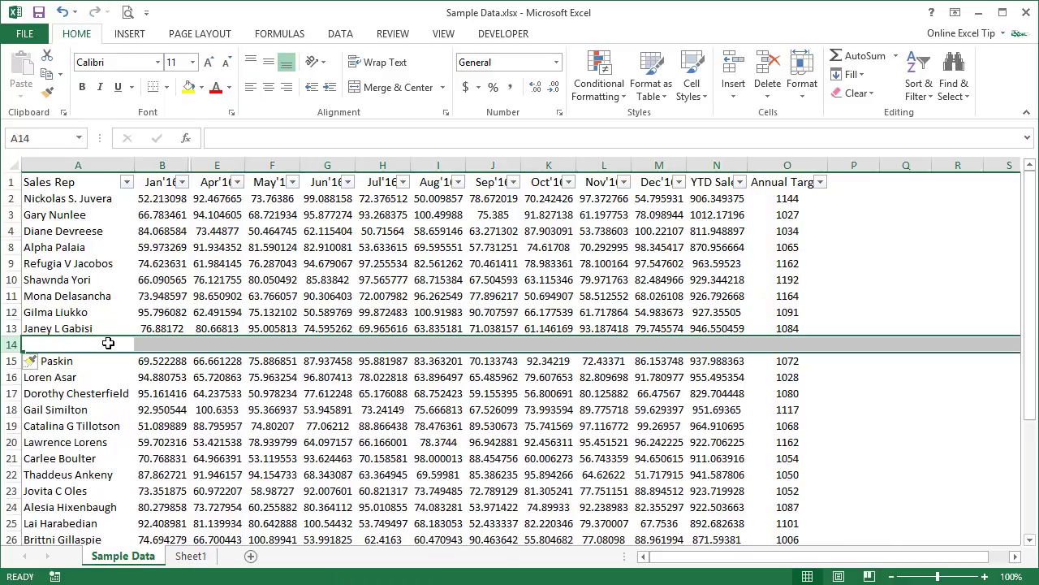
- Insert comments on cells A15, F19 and L19
click(93, 366)
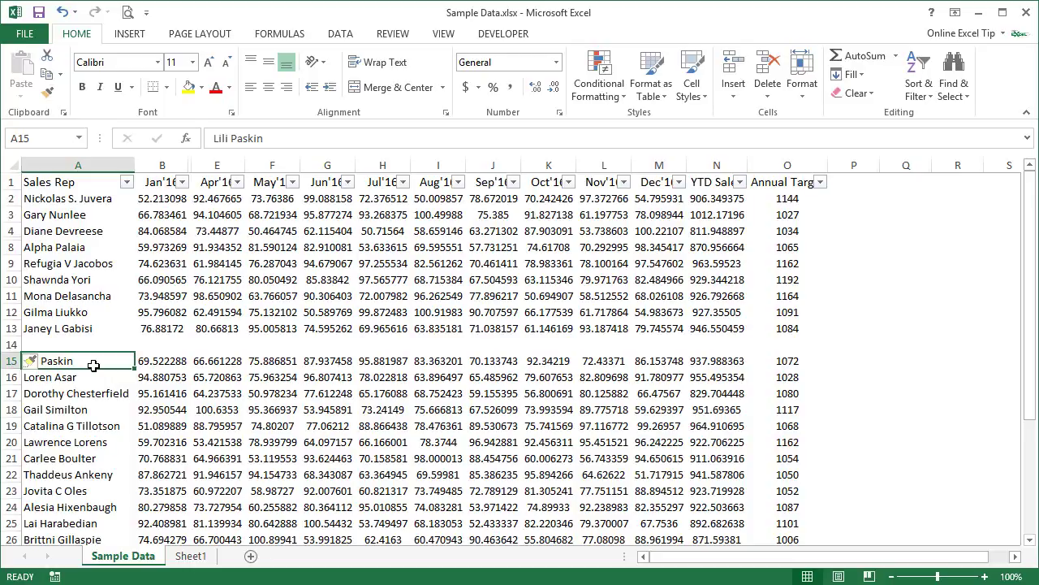
key(shift+F2)
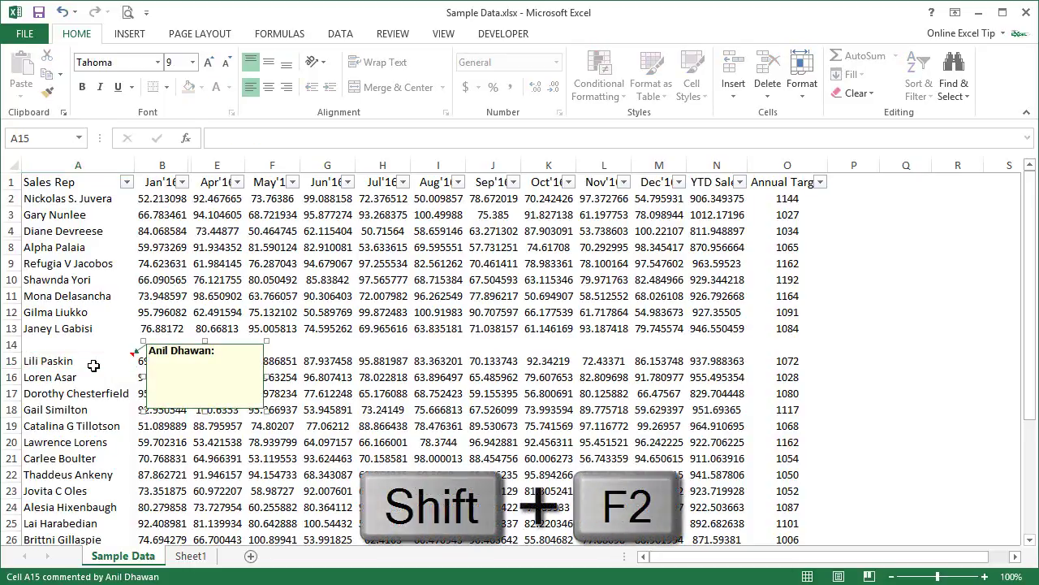
key(Escape)
click(265, 424)
key(shift+F2)
key(Escape)
click(580, 425)
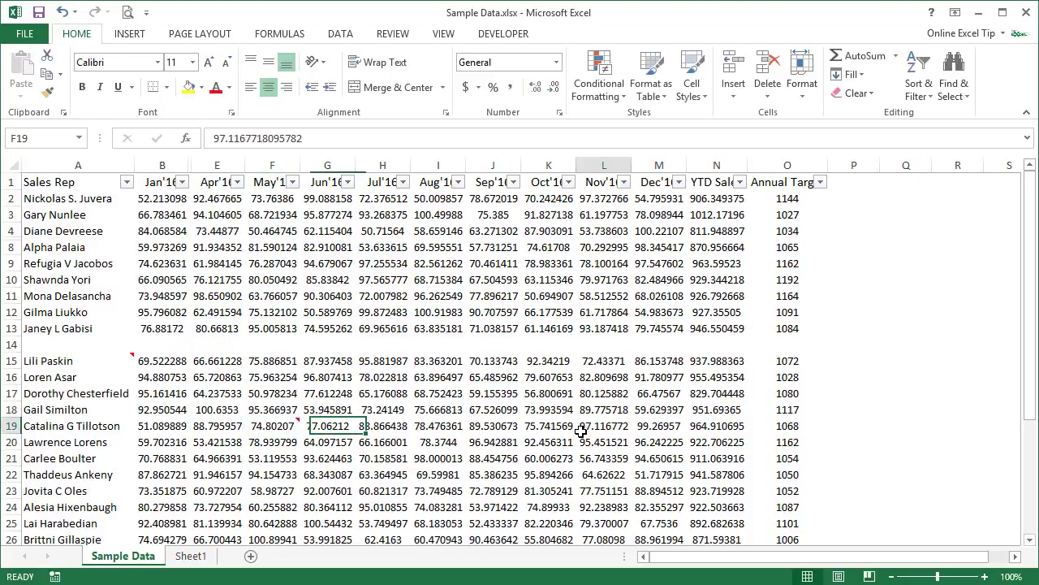
key(shift+F2)
- Insert comments on J17, J22 and H24, then reopen J17's comment for editing
click(497, 393)
key(shift+F2)
key(Escape)
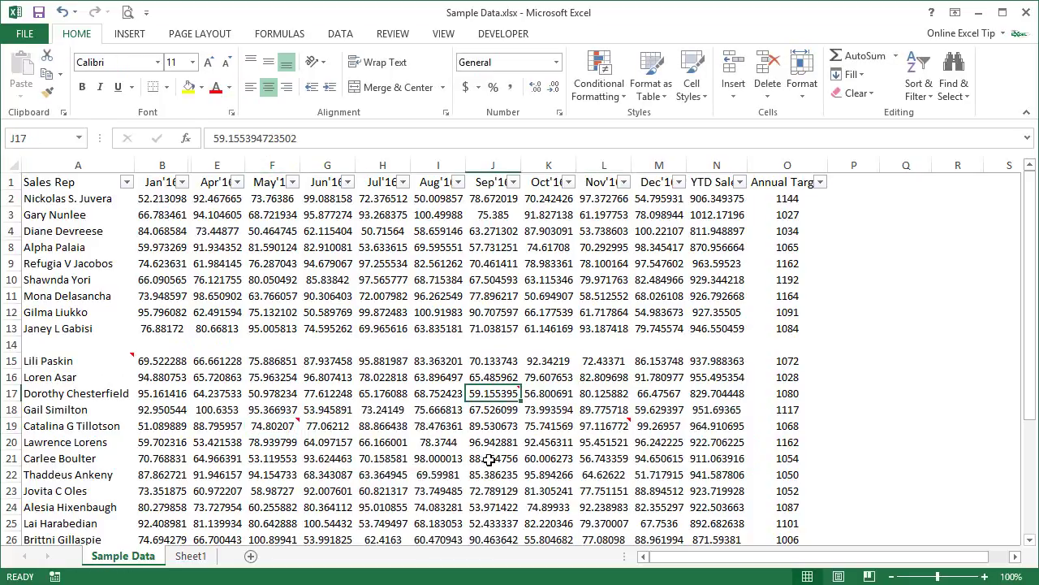
click(502, 477)
key(shift+F2)
key(Escape)
key(Down)
key(Down)
key(Left)
key(Left)
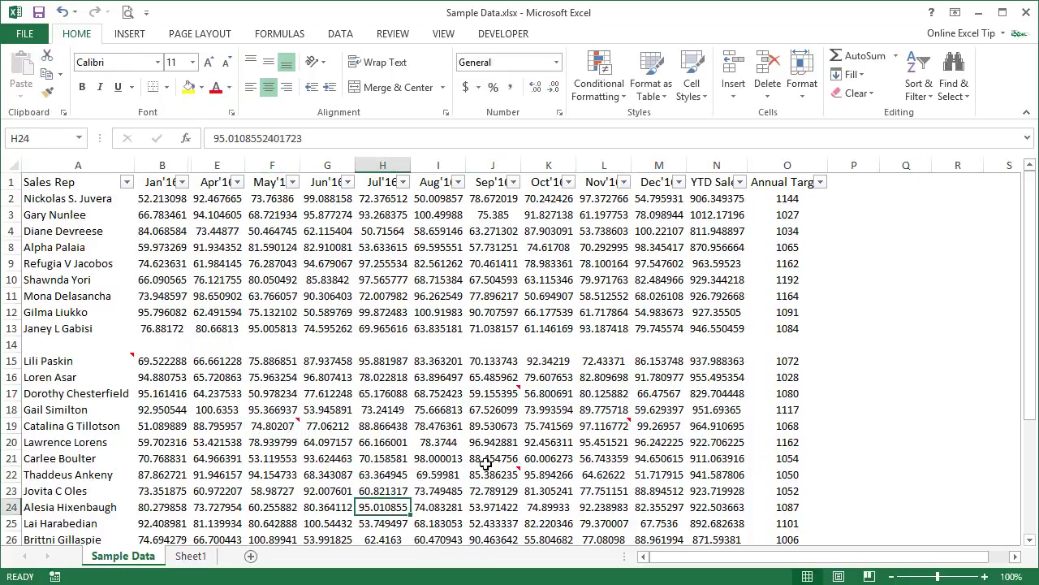
key(shift+F2)
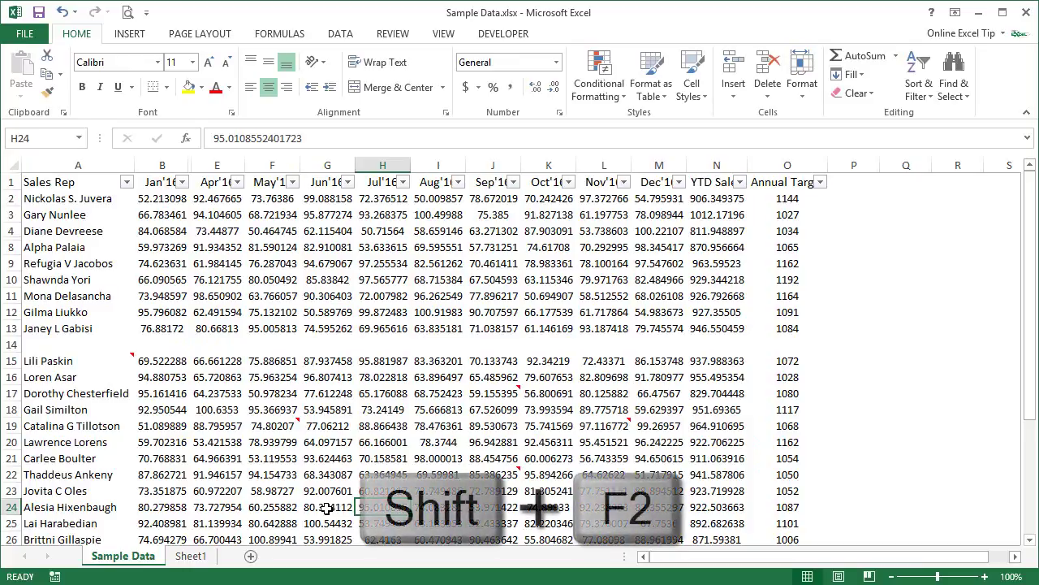
key(Escape)
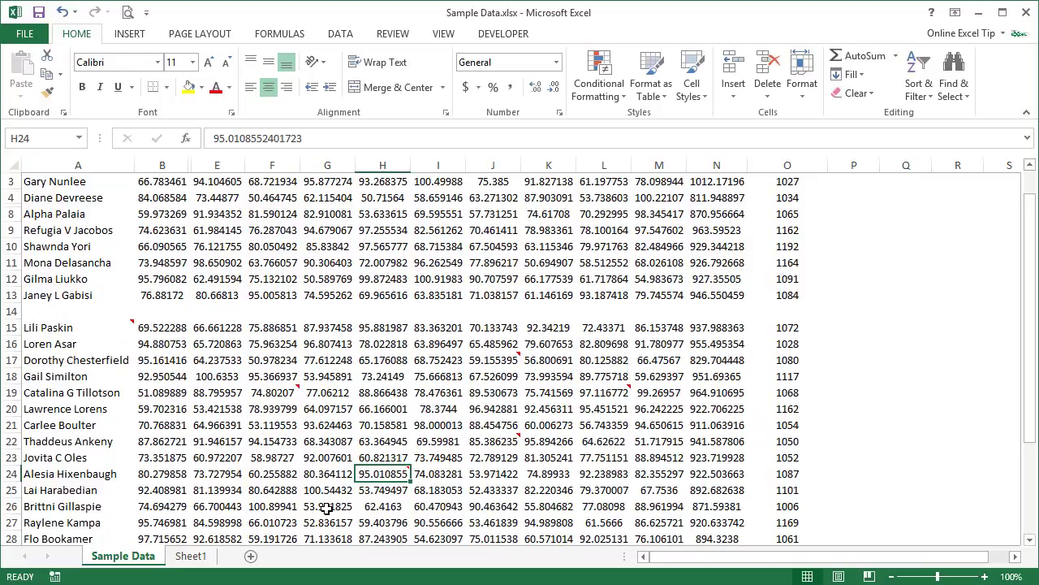
click(510, 354)
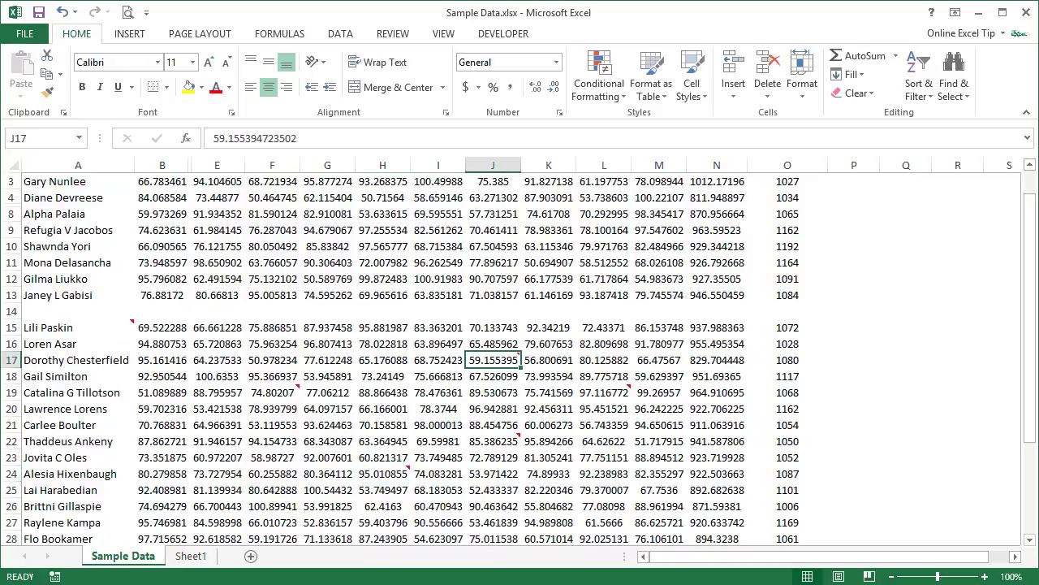
key(shift+F2)
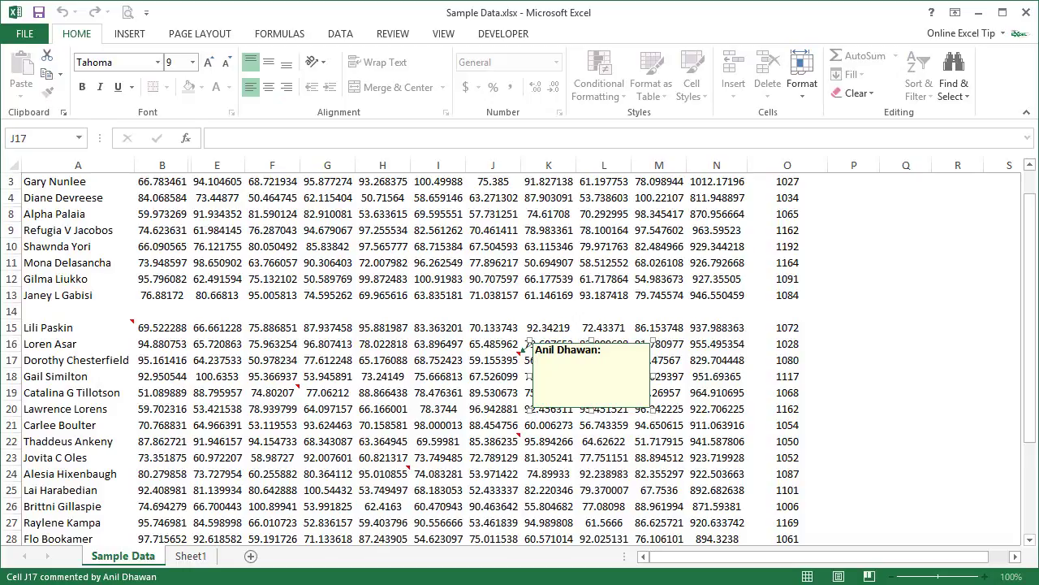
- Hide the ribbon with Ctrl+Shift+F1 and select cell E22, closing the J17 comment
key(ctrl+shift+F1)
click(226, 436)
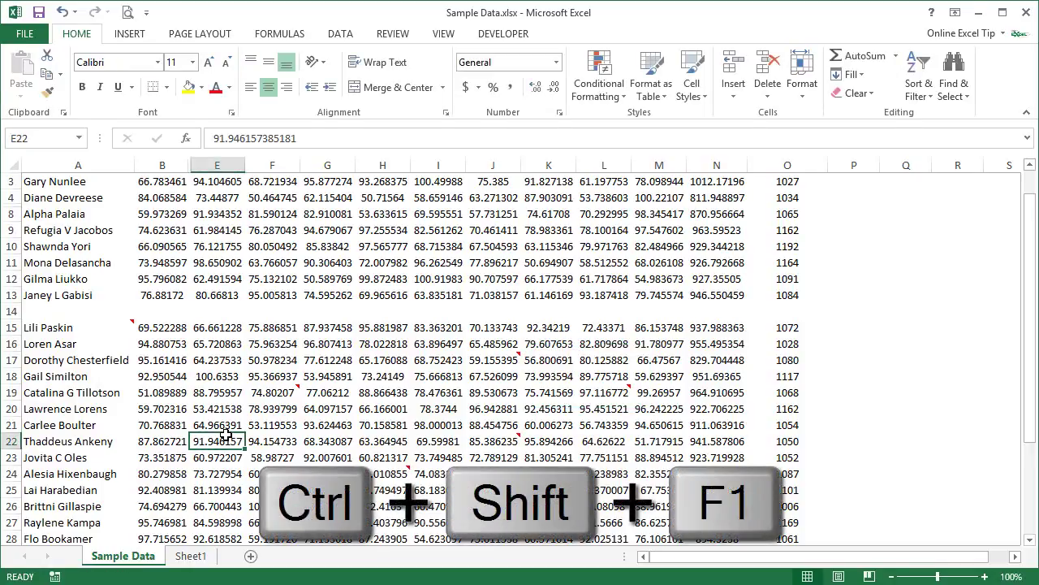